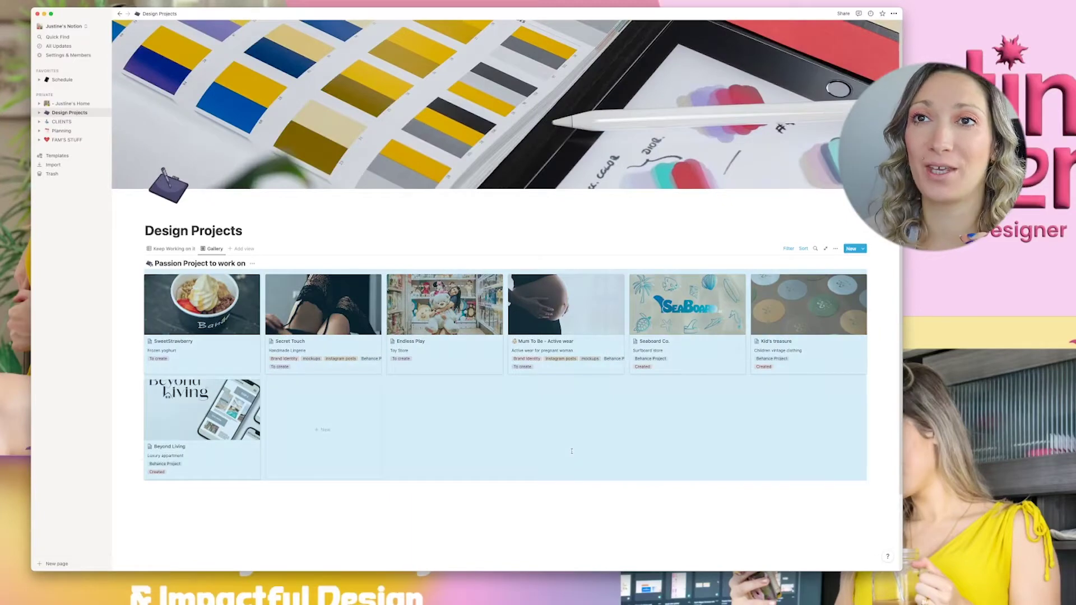
Step: Add an empty line below the Passion Project gallery, then preview the Secret Touch project page
click(174, 515)
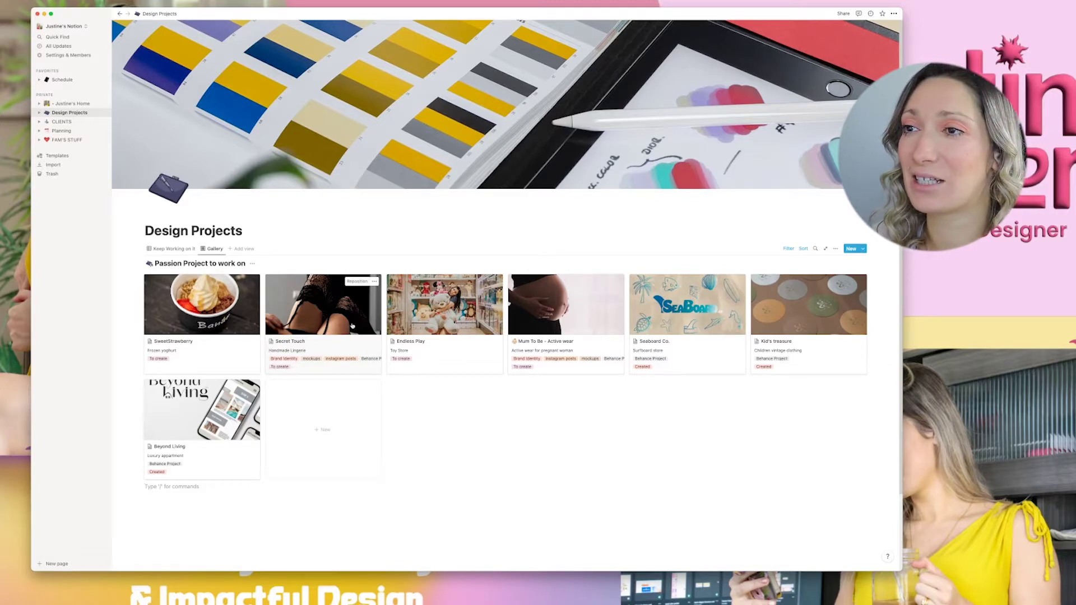
click(316, 336)
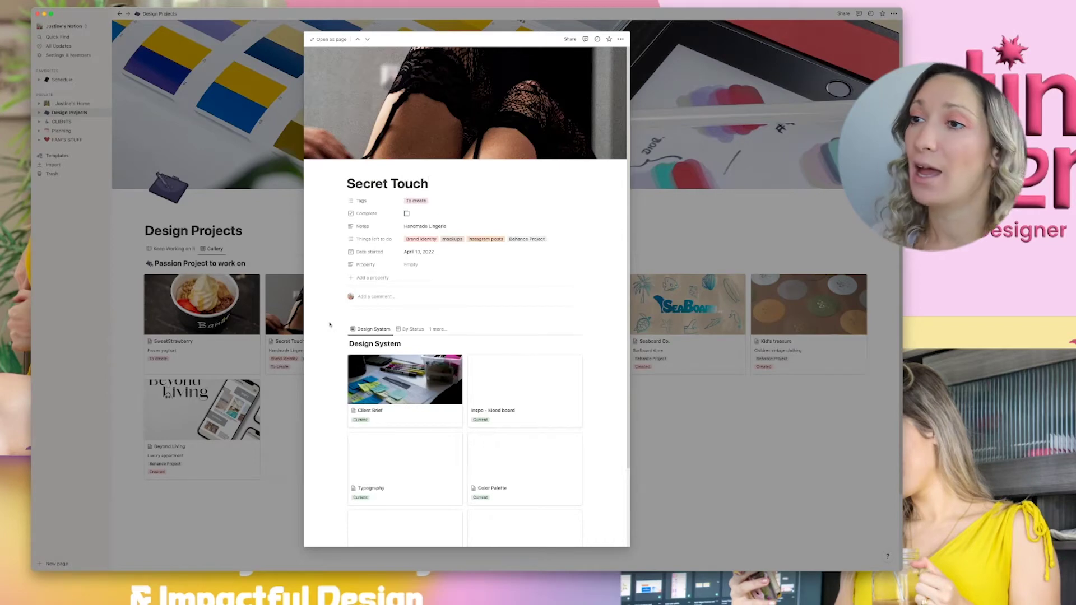
Step: Open Secret Touch as a full page and show its Design System database as the By Status board
scroll(366, 312, down, 3)
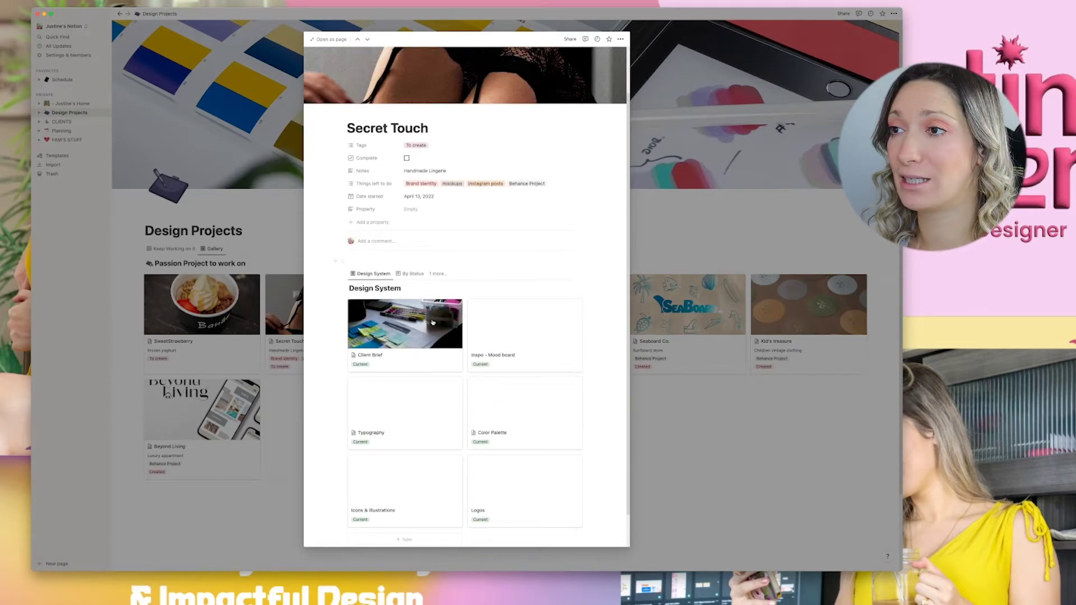
scroll(475, 336, up, 3)
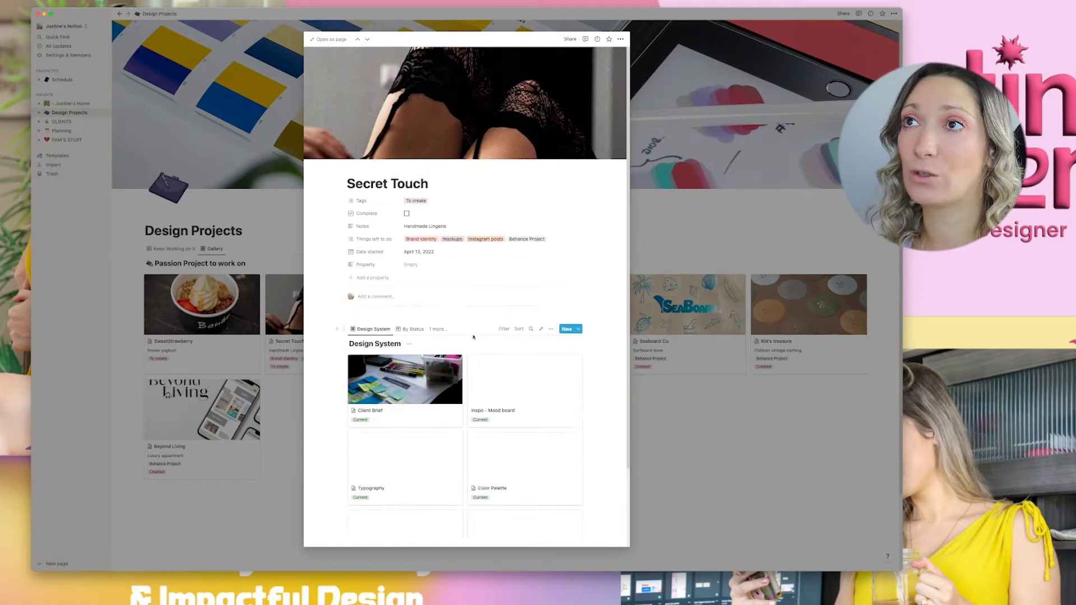
click(328, 39)
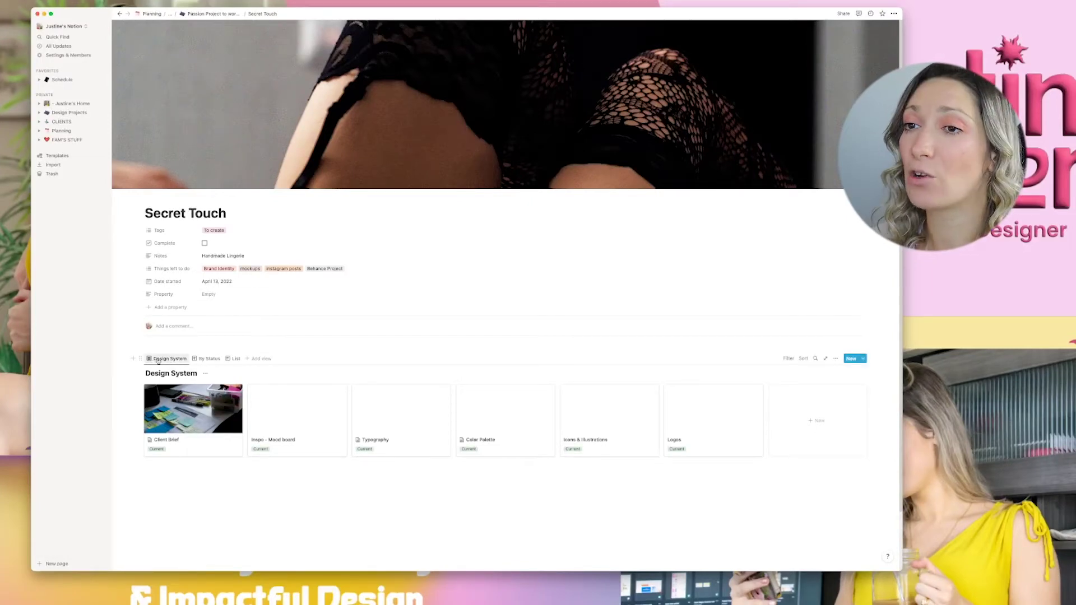
click(209, 359)
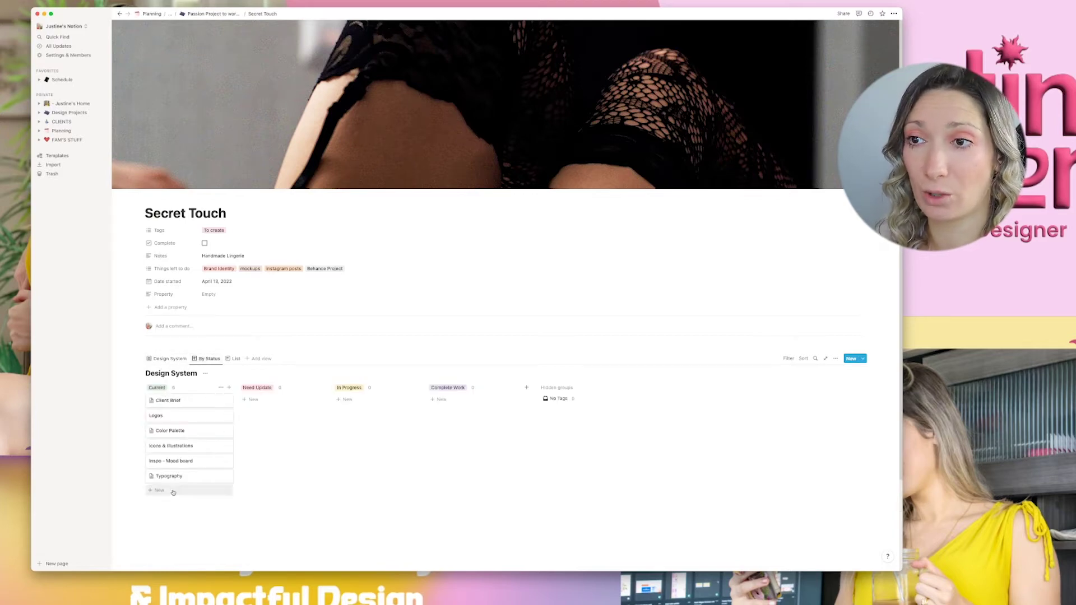
Step: Try the List and gallery views, then drag Client Brief through In Progress into Complete Work
click(290, 435)
click(292, 459)
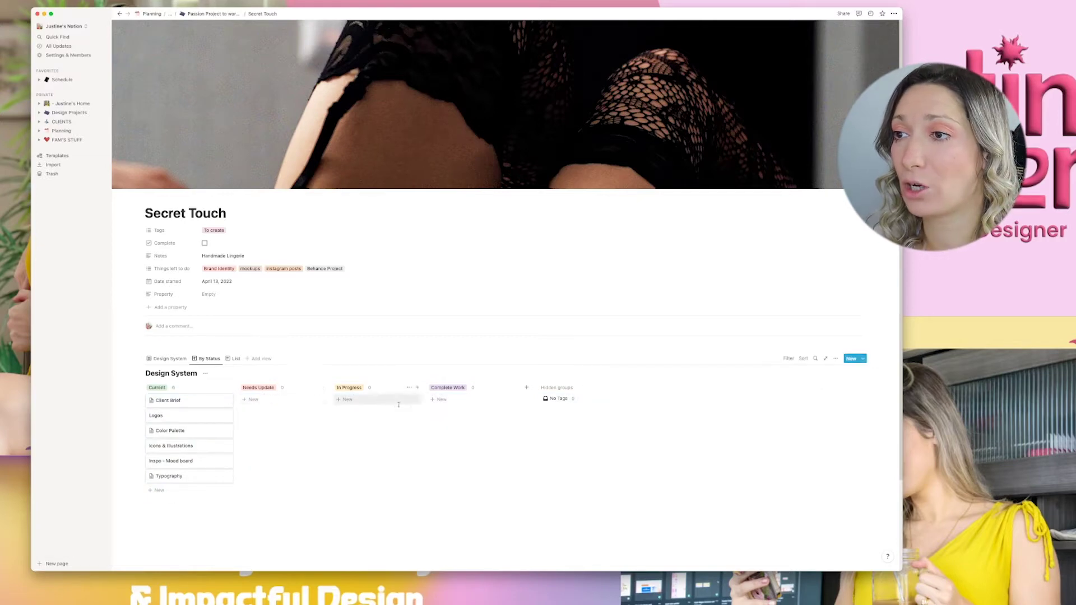
click(234, 359)
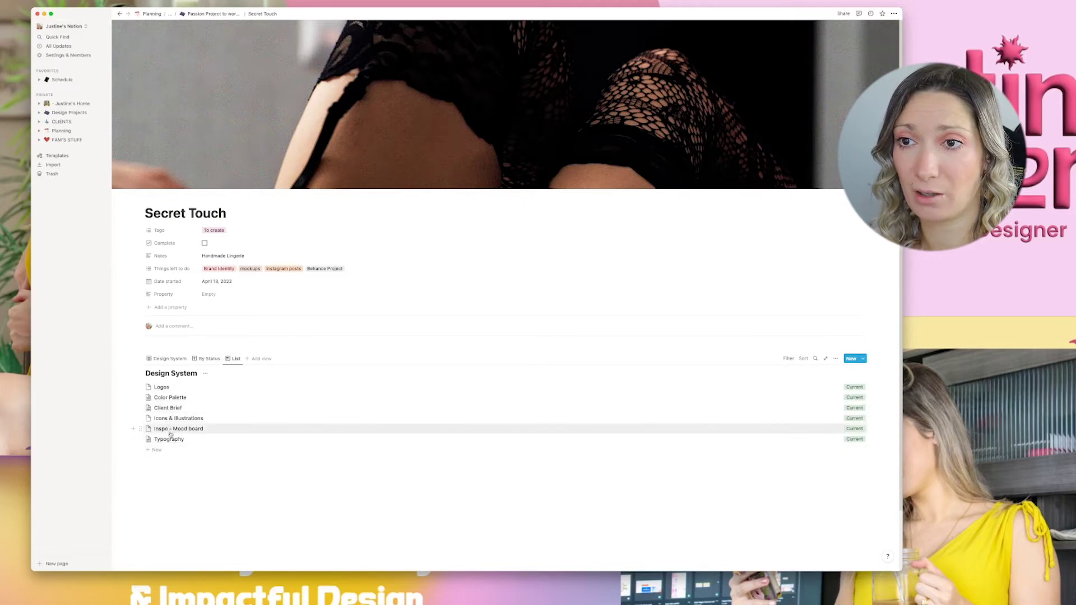
click(166, 359)
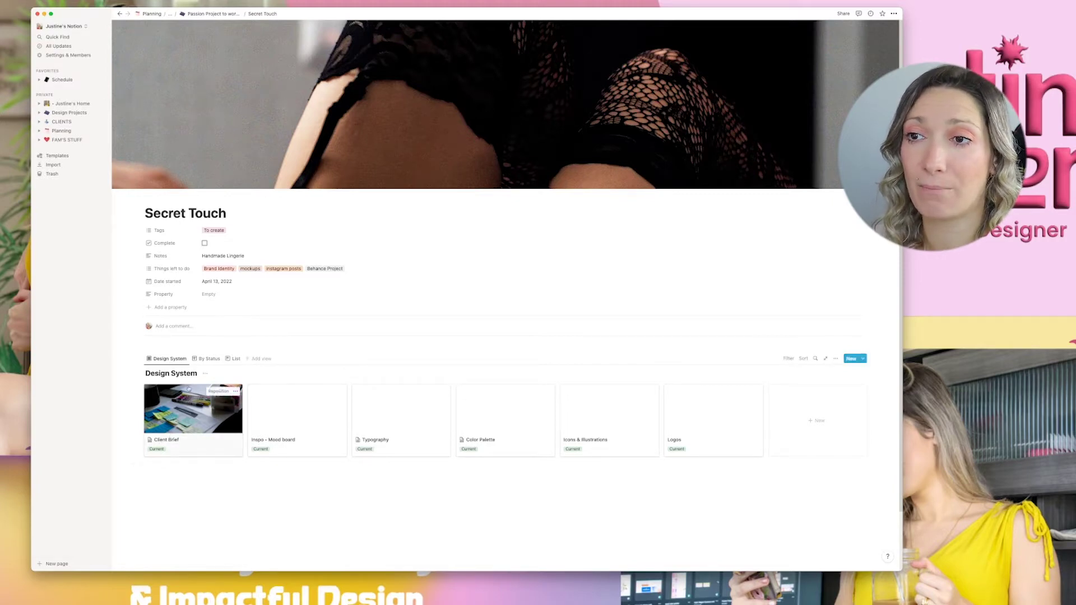
click(207, 359)
drag(161, 403, 364, 409)
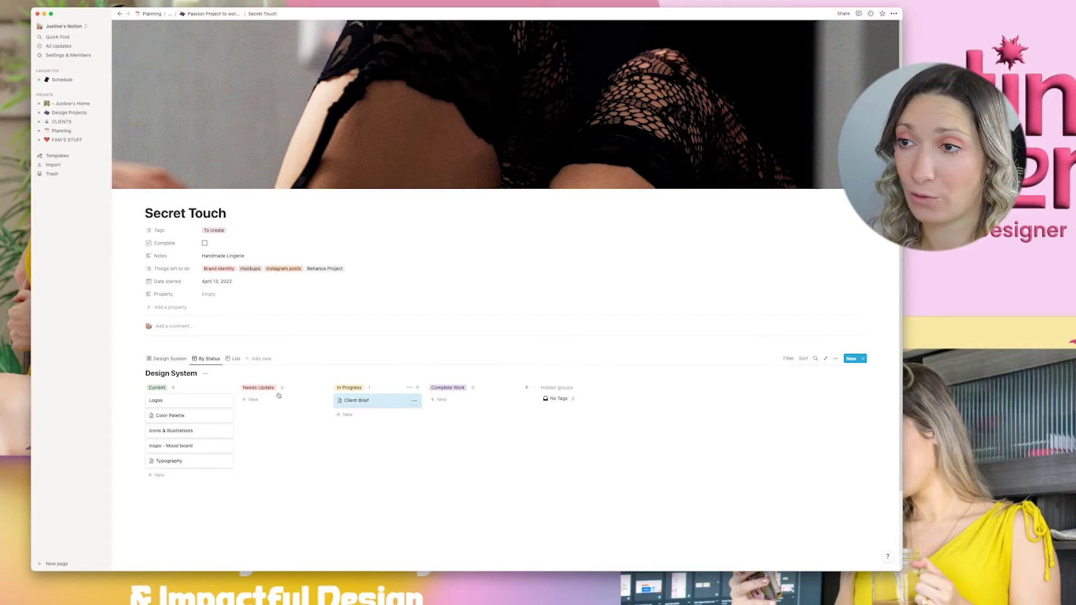
drag(360, 406, 471, 407)
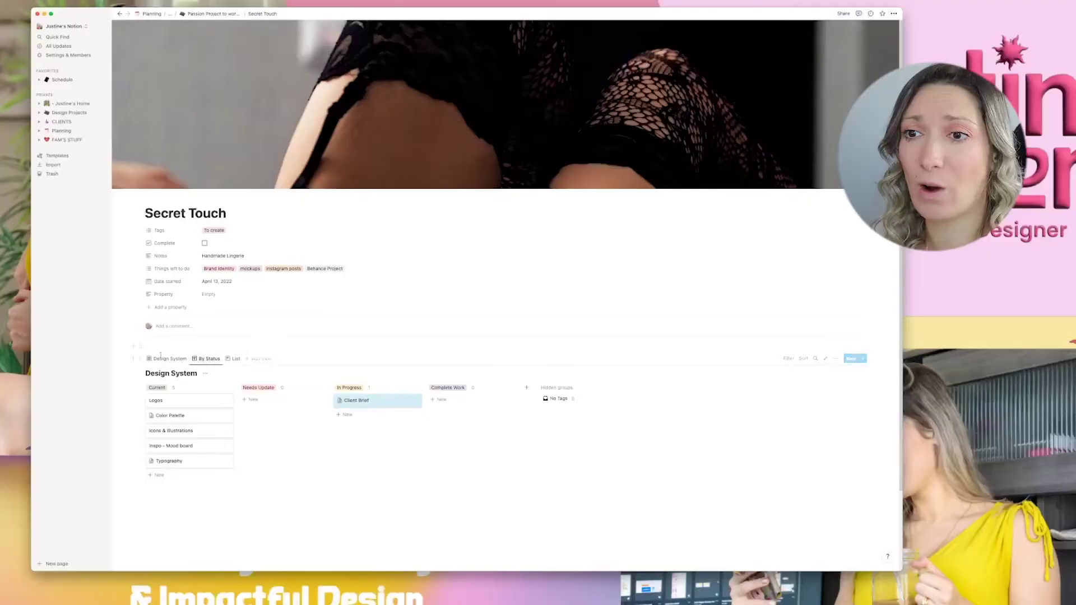
Step: Return to the Design System gallery, where Client Brief now shows In Progress
click(165, 359)
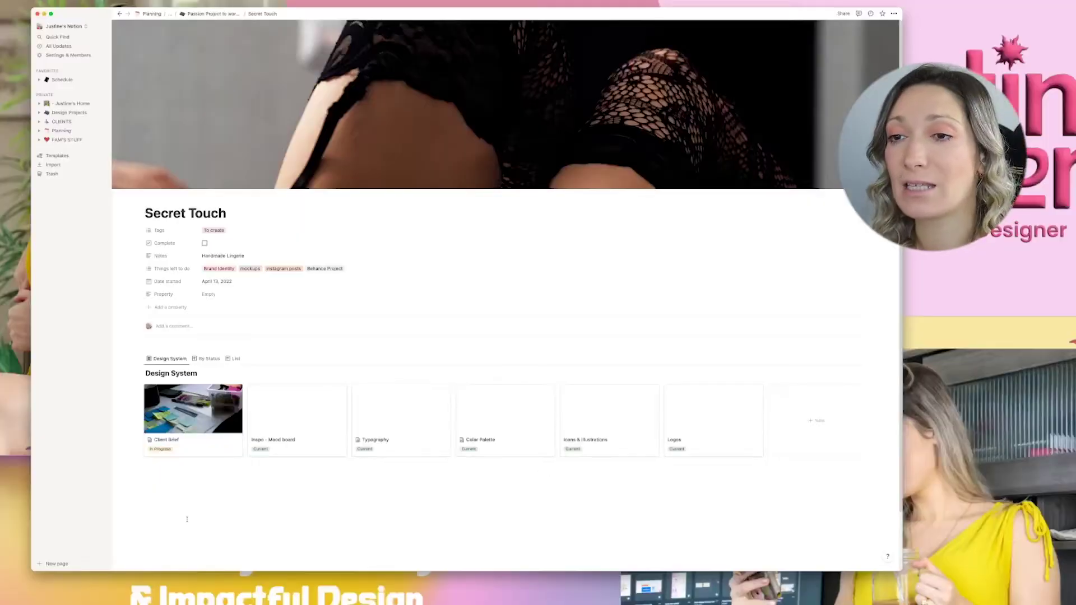
click(193, 414)
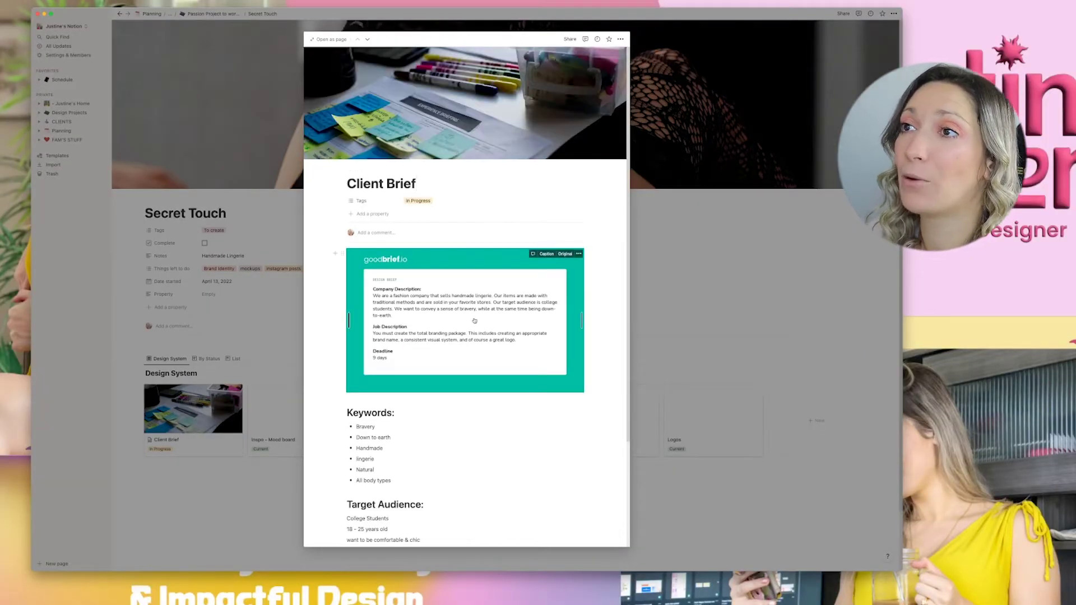
scroll(476, 320, down, 1)
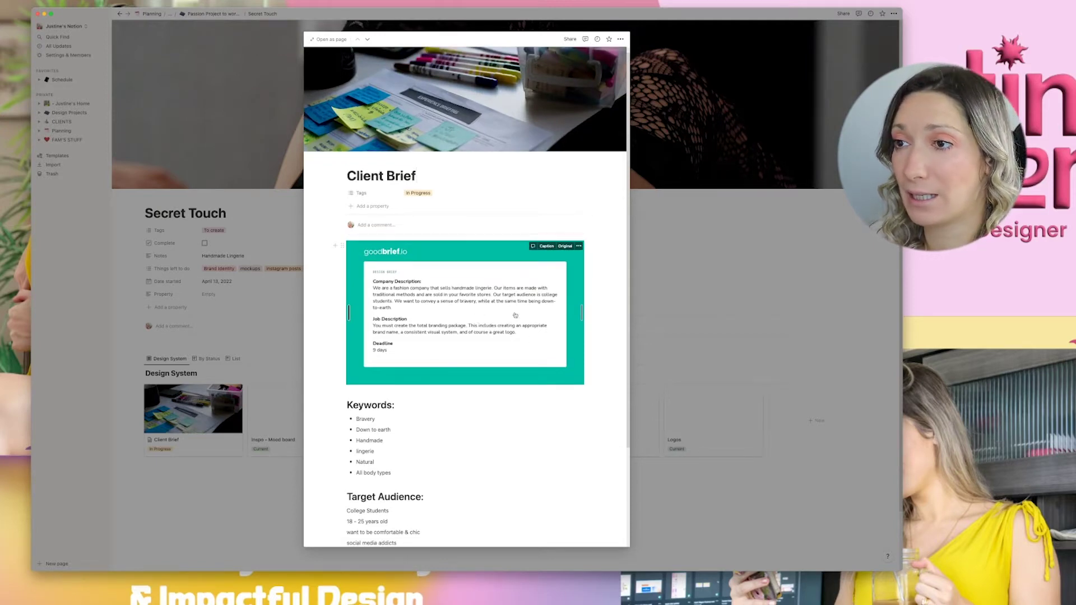
scroll(527, 381, down, 5)
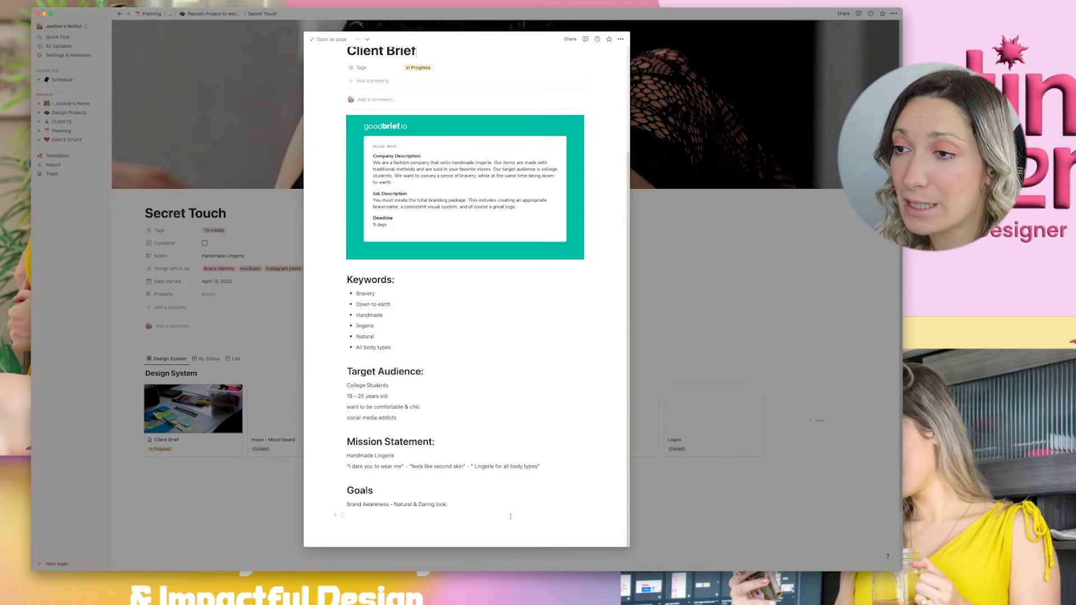
scroll(476, 482, up, 2)
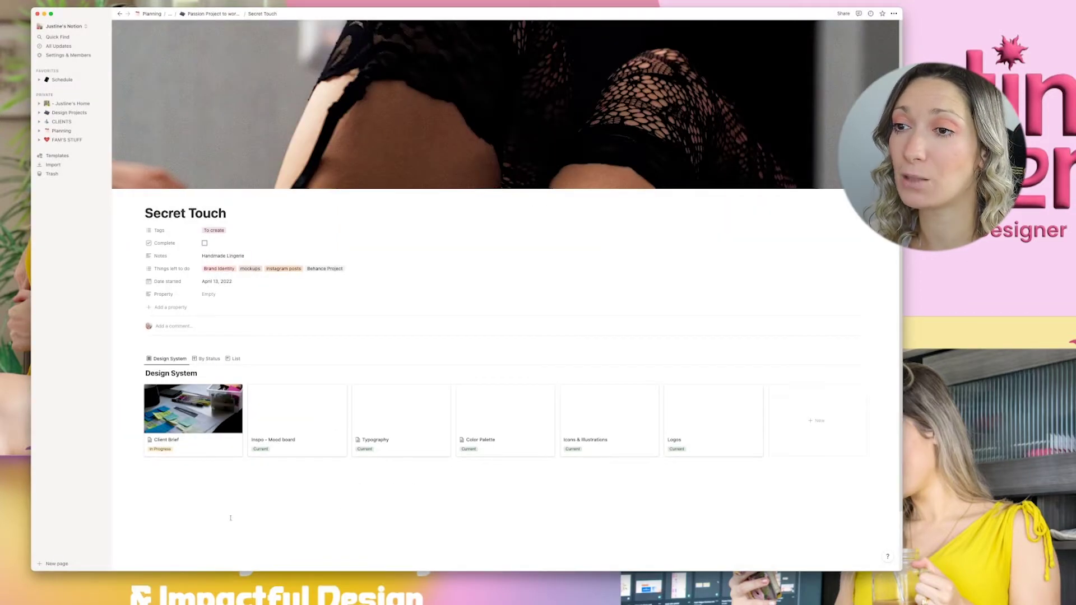
Step: Preview and close the Inspo - Mood board and Typography pages, then reopen the mood board preview
click(296, 451)
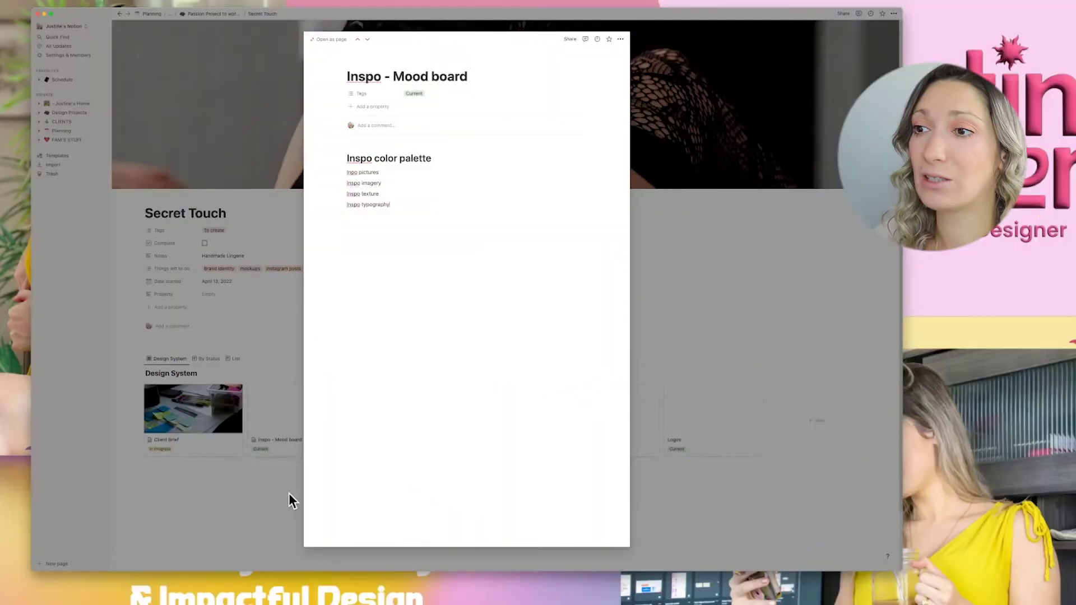
click(281, 502)
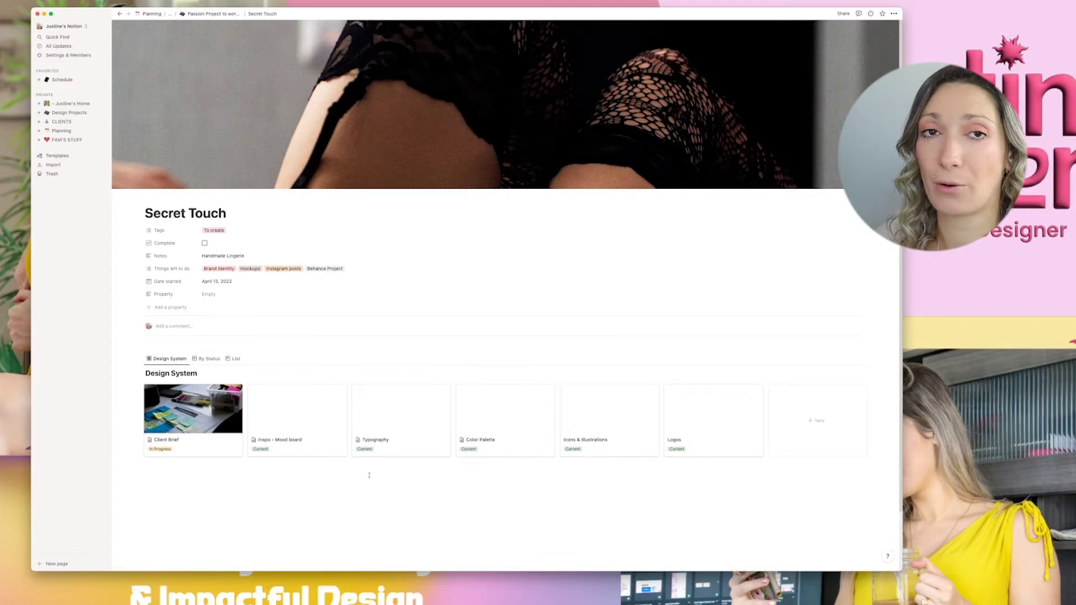
click(302, 424)
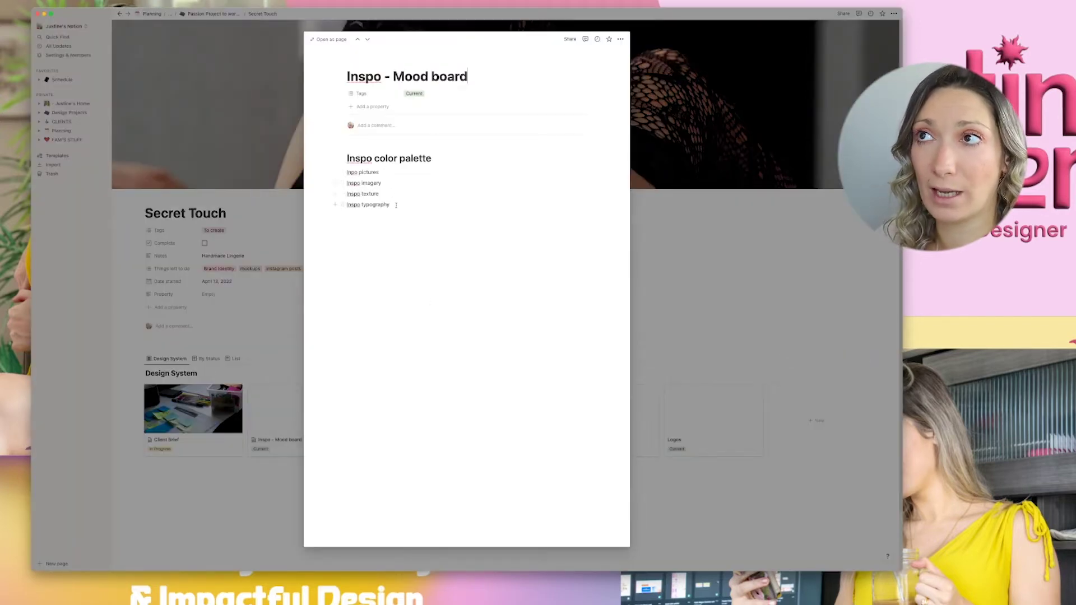
click(241, 512)
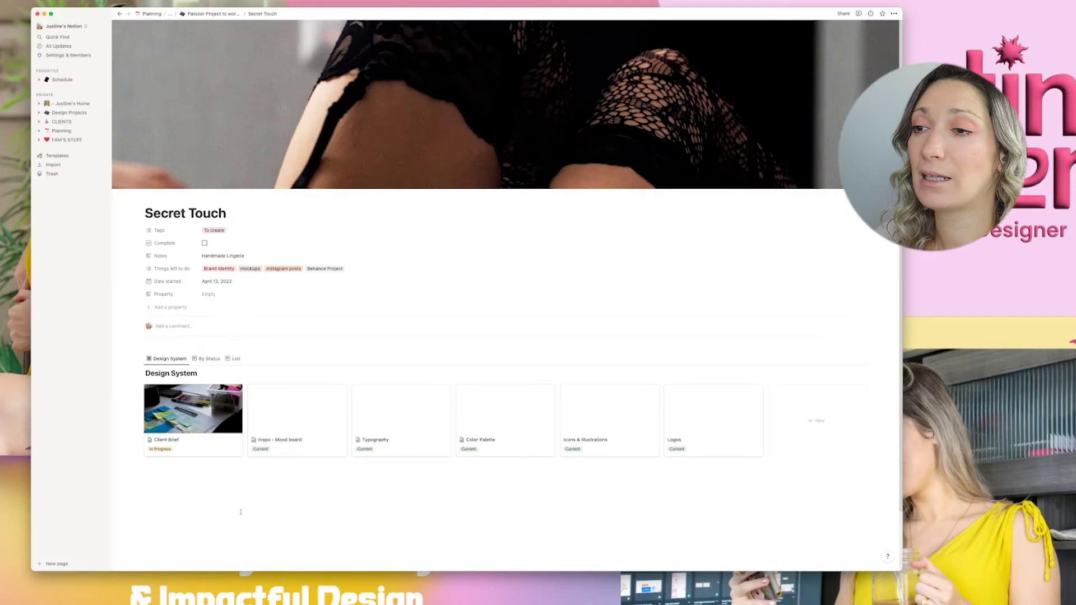
click(389, 446)
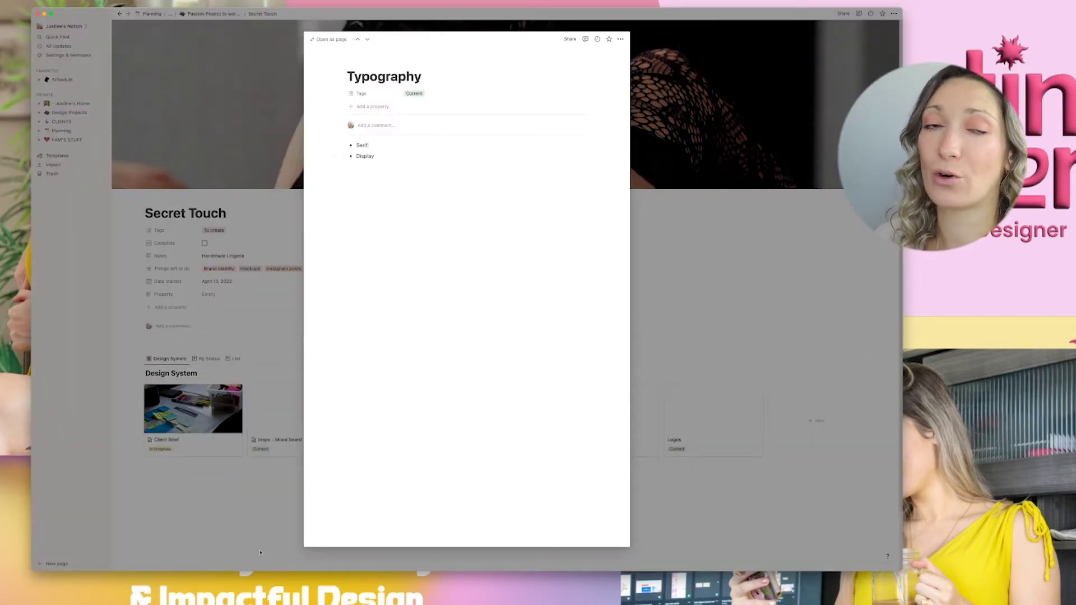
click(247, 526)
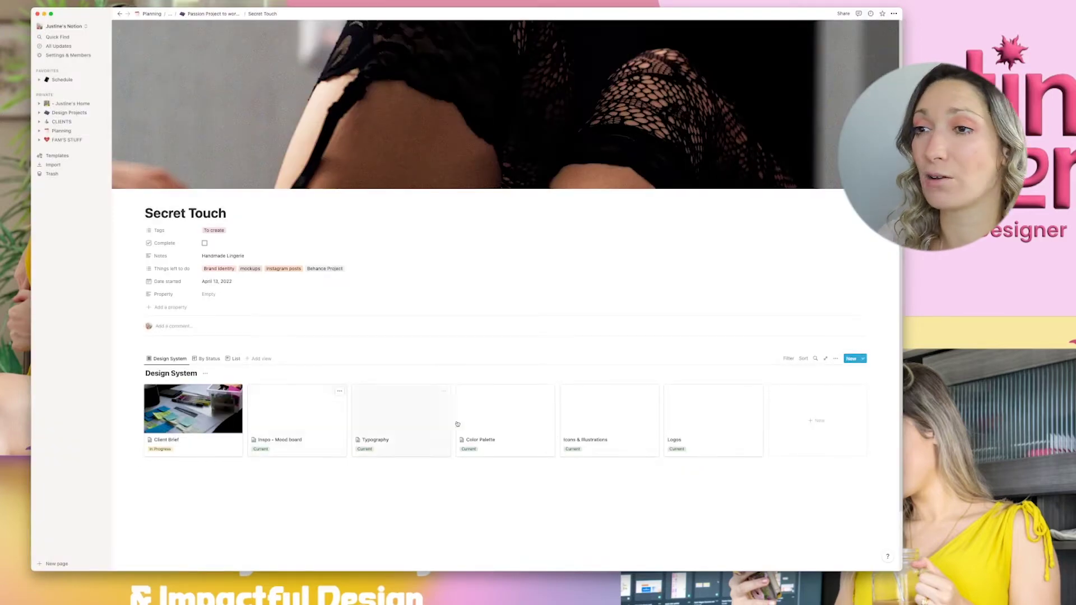
click(290, 420)
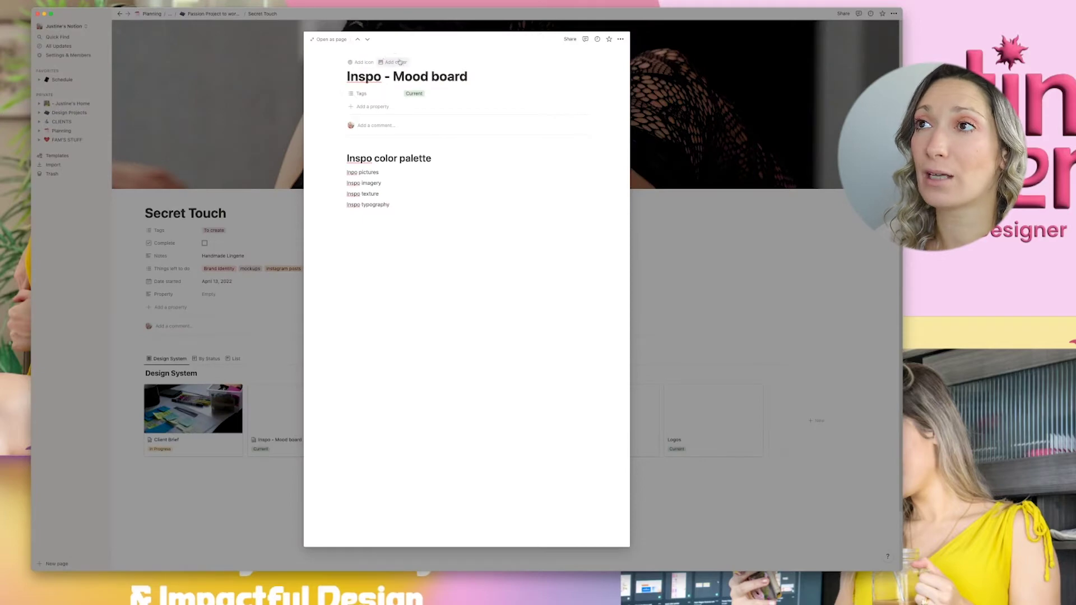
Step: Add a cover image to the Inspo - Mood board page and close its preview
click(403, 62)
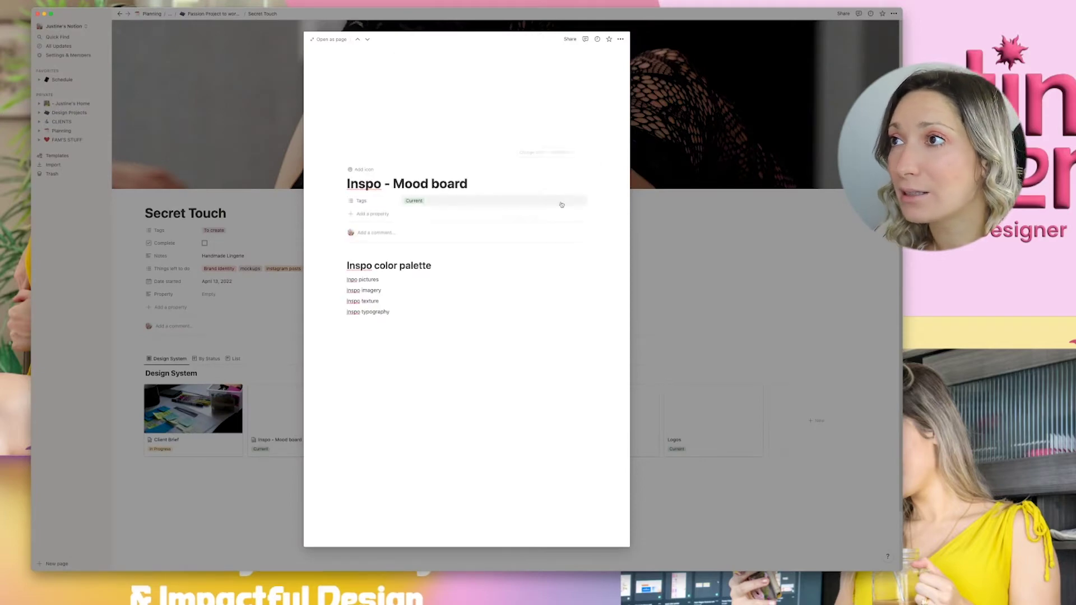
key(Escape)
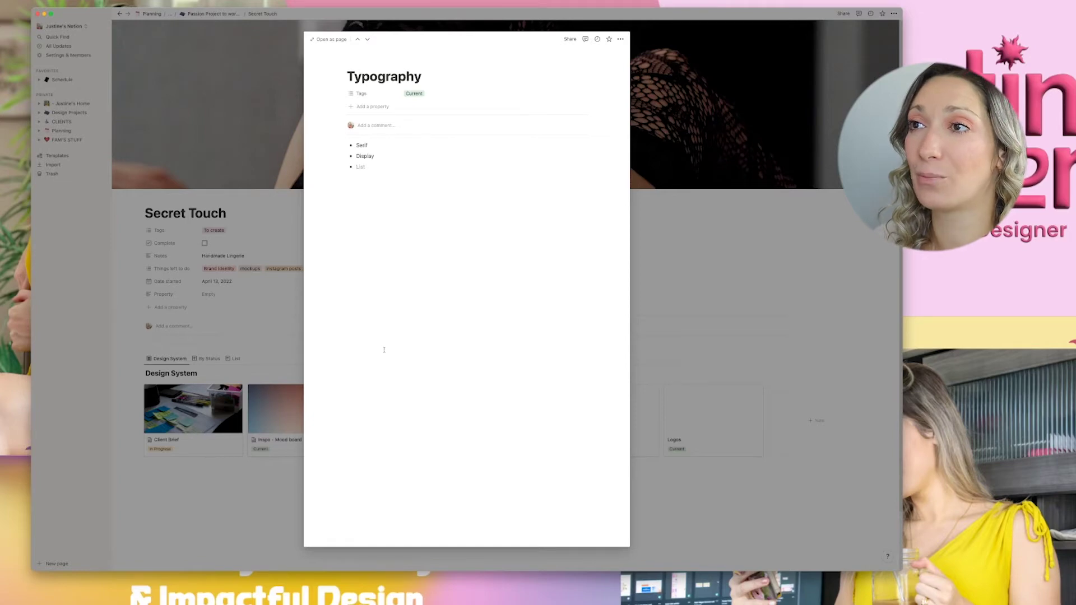
Step: Add an empty line under the Typography bullets, then close the Typography preview
drag(380, 264, 452, 296)
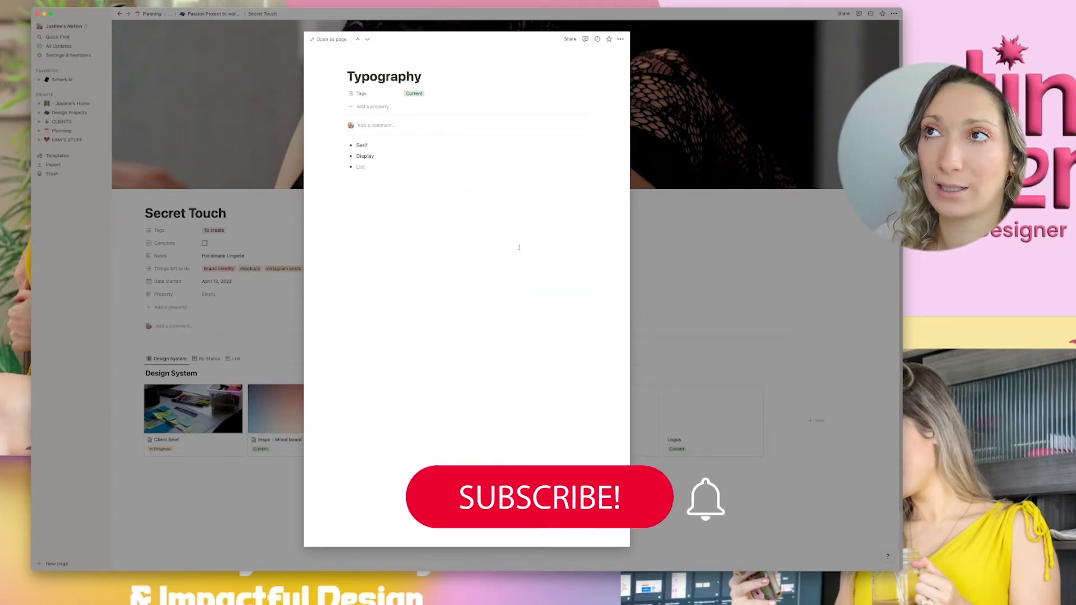
click(424, 270)
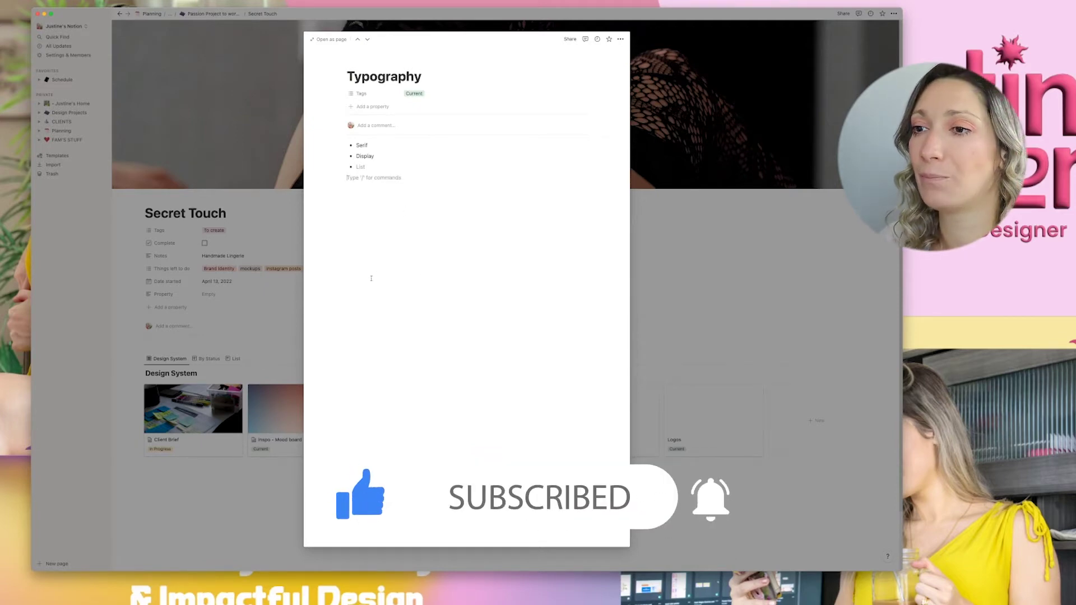
click(297, 500)
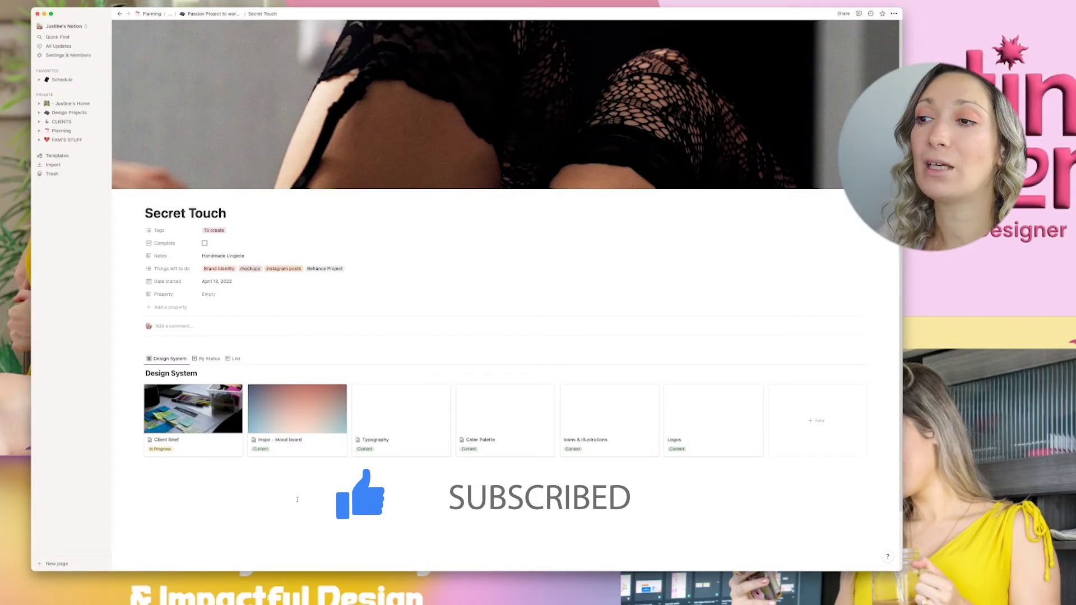
click(501, 454)
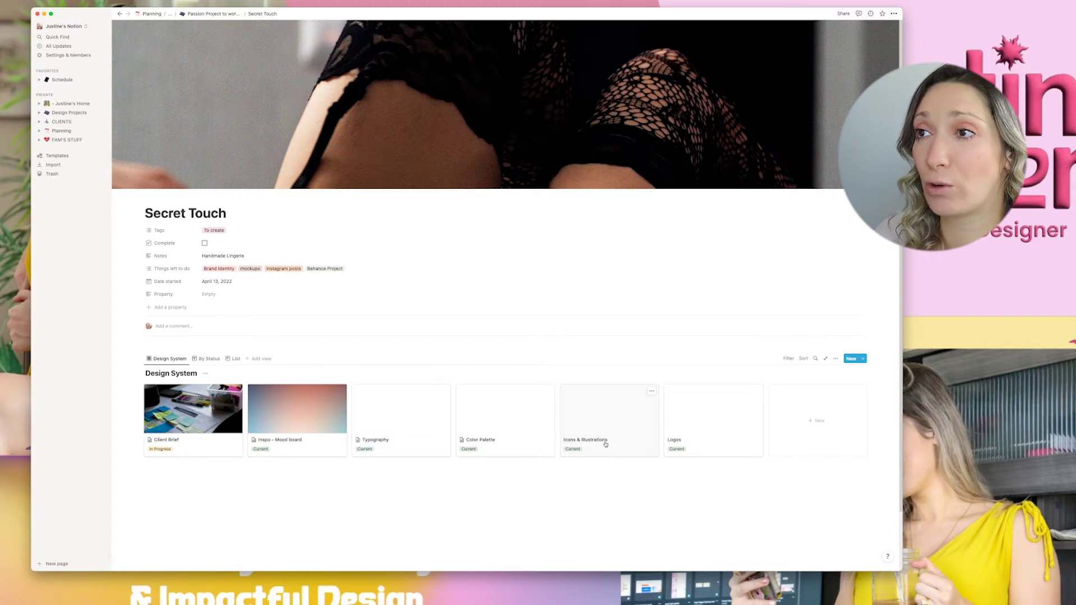
click(605, 445)
click(351, 149)
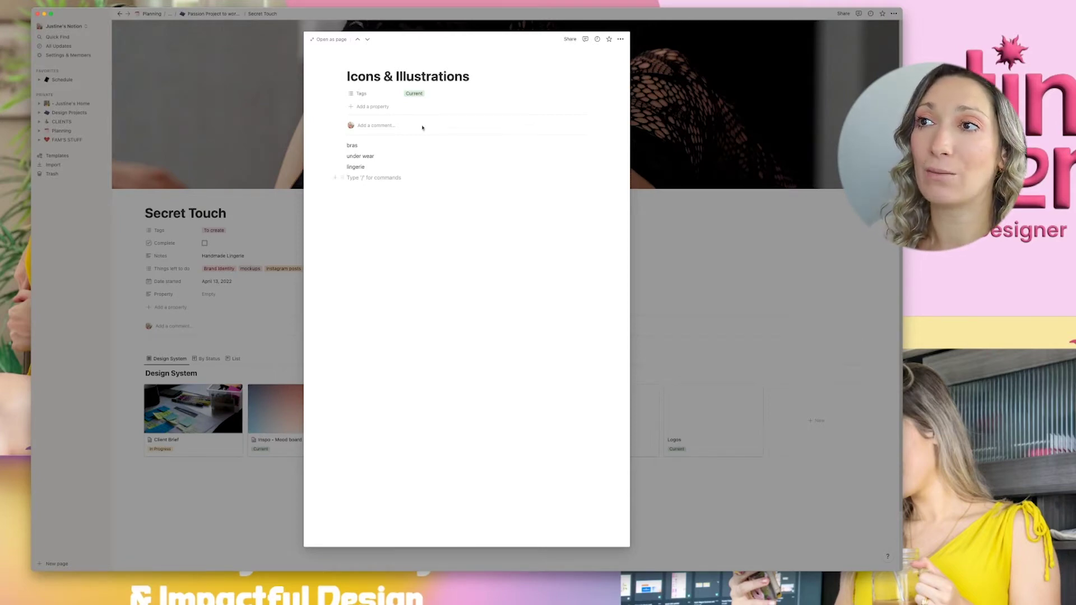
click(863, 546)
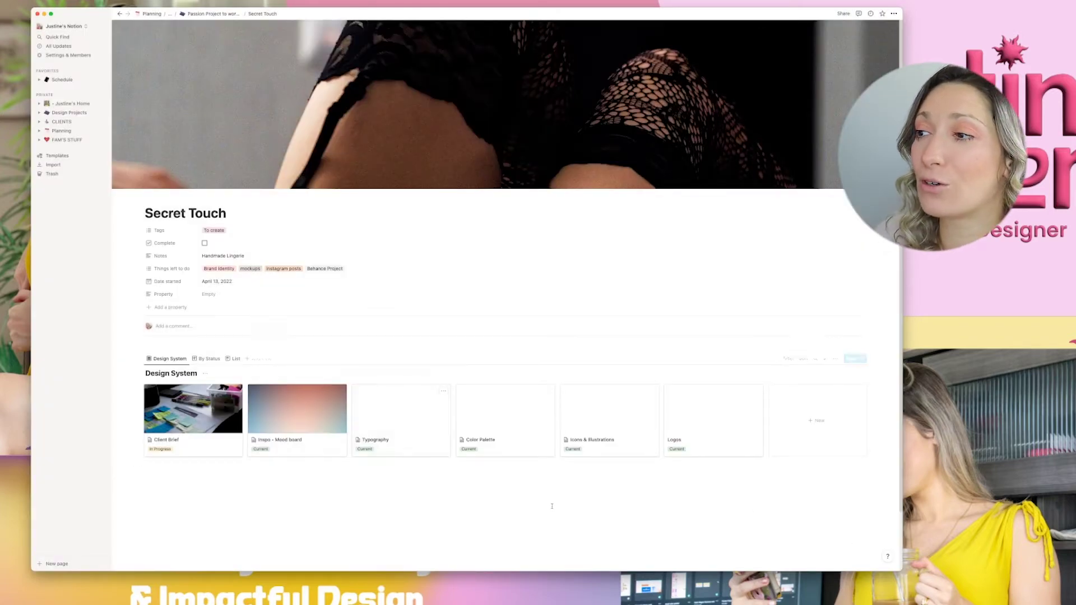
Step: Open the Logos sub-page, then create a new Web 1920 × 1080 px Illustrator document
click(722, 438)
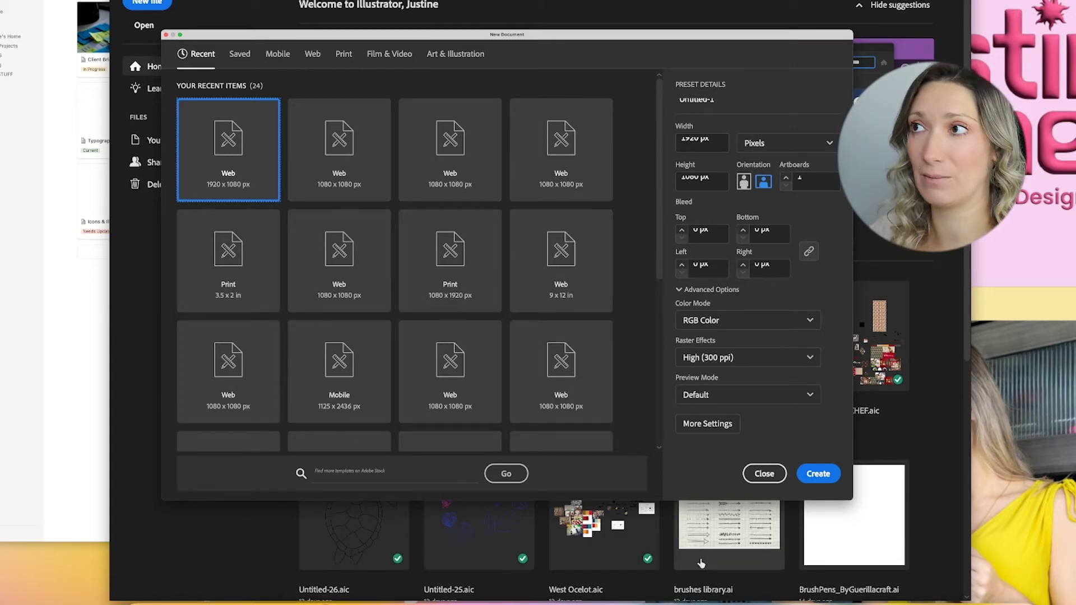
click(818, 474)
key(ctrl+minus)
key(ctrl+minus)
key(ctrl+minus)
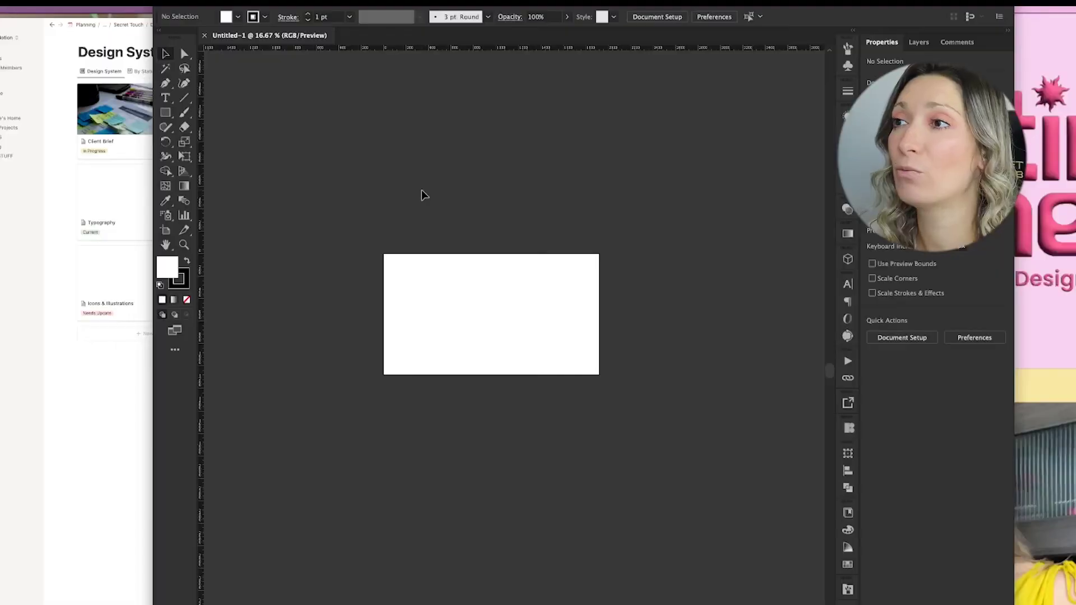
drag(437, 179, 605, 301)
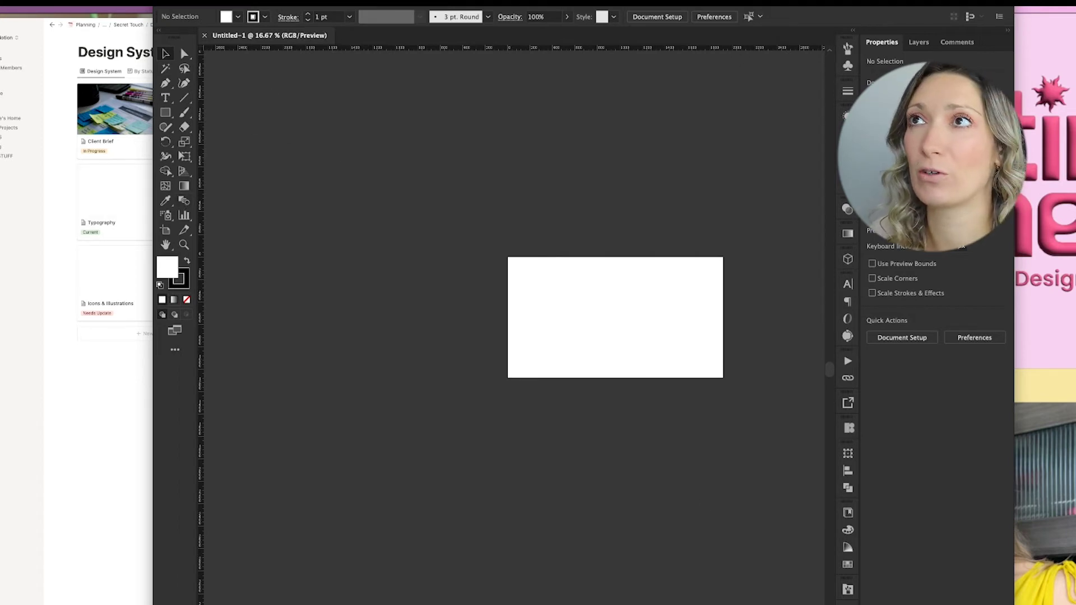
Step: Place the Illustrator window on the right with the Notion mood board window beside it
drag(180, 46, 418, 45)
drag(247, 30, 227, 55)
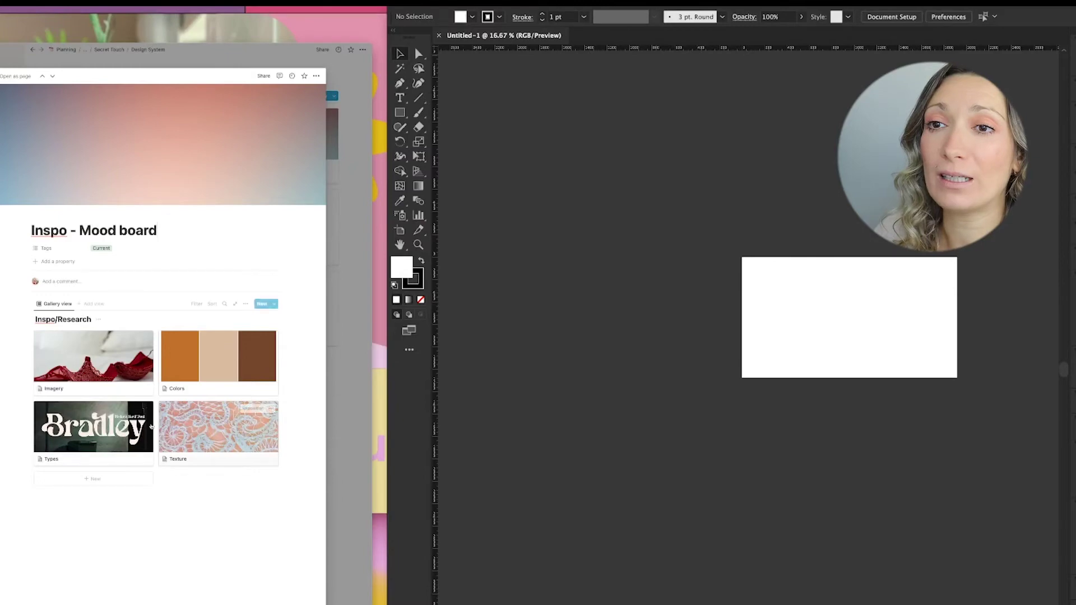
click(93, 390)
scroll(158, 517, down, 5)
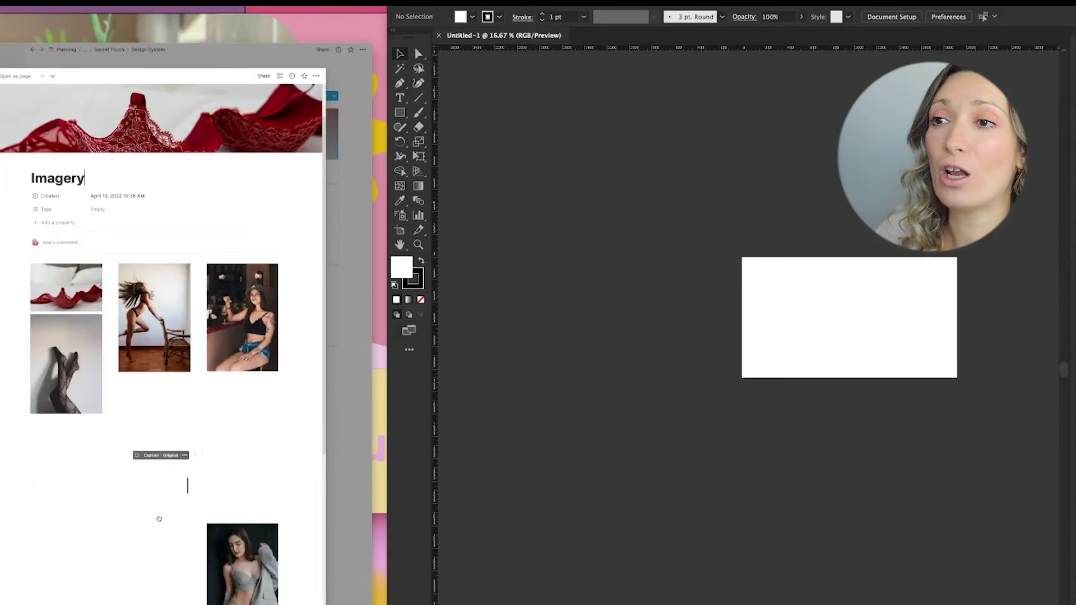
scroll(159, 518, down, 3)
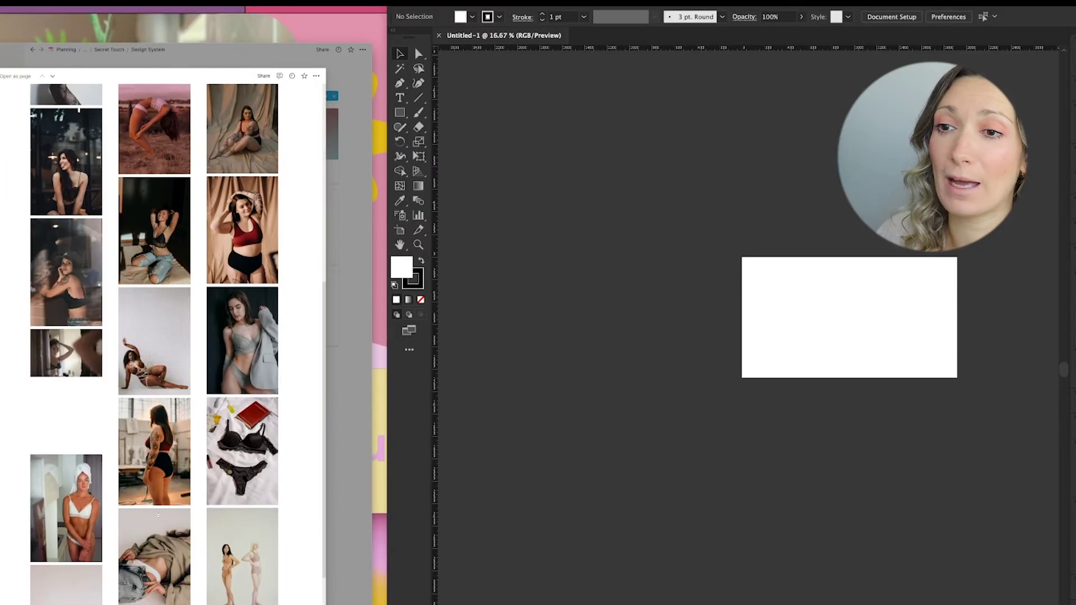
scroll(184, 505, down, 2)
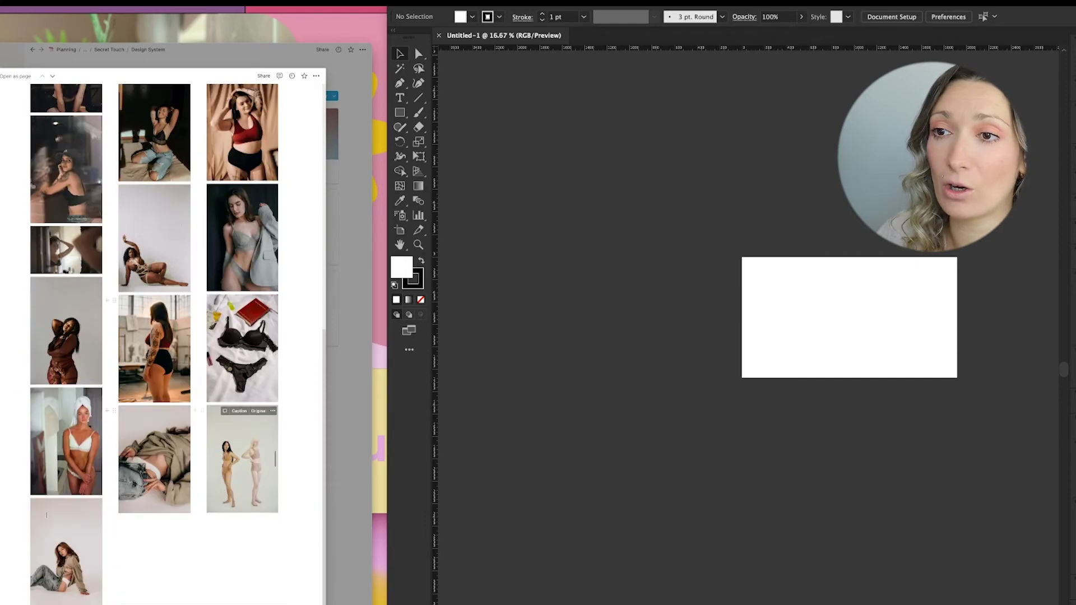
scroll(167, 494, up, 5)
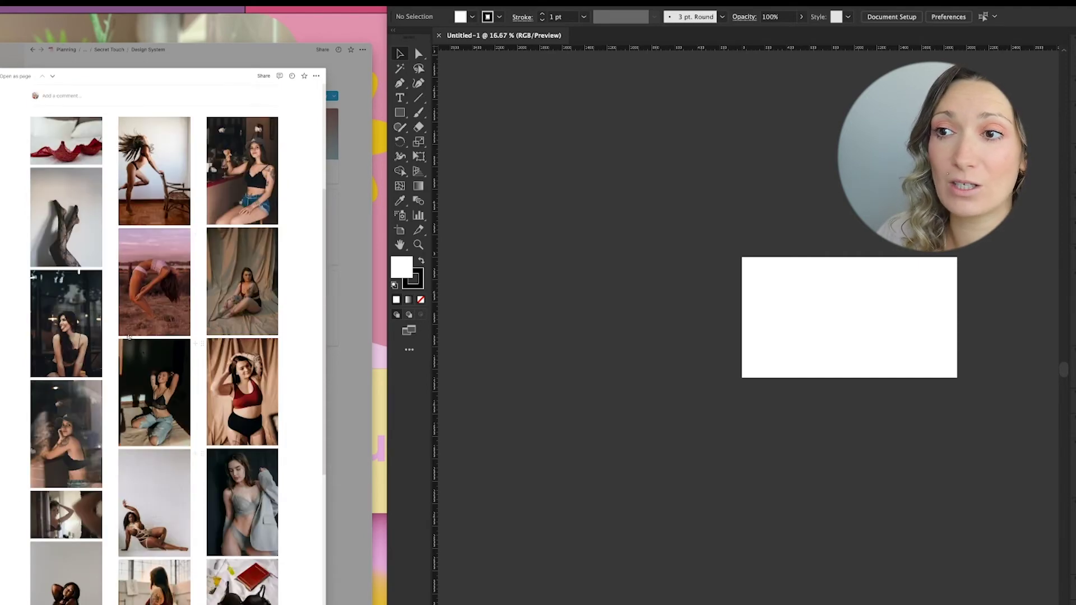
scroll(167, 494, down, 4)
scroll(207, 507, up, 6)
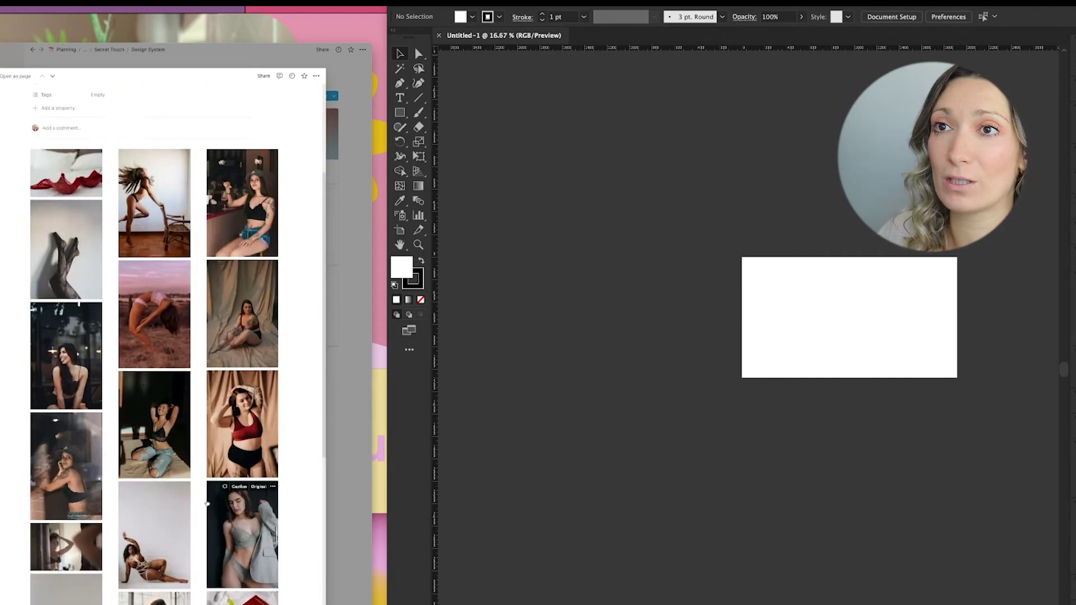
scroll(207, 507, down, 4)
scroll(60, 83, up, 6)
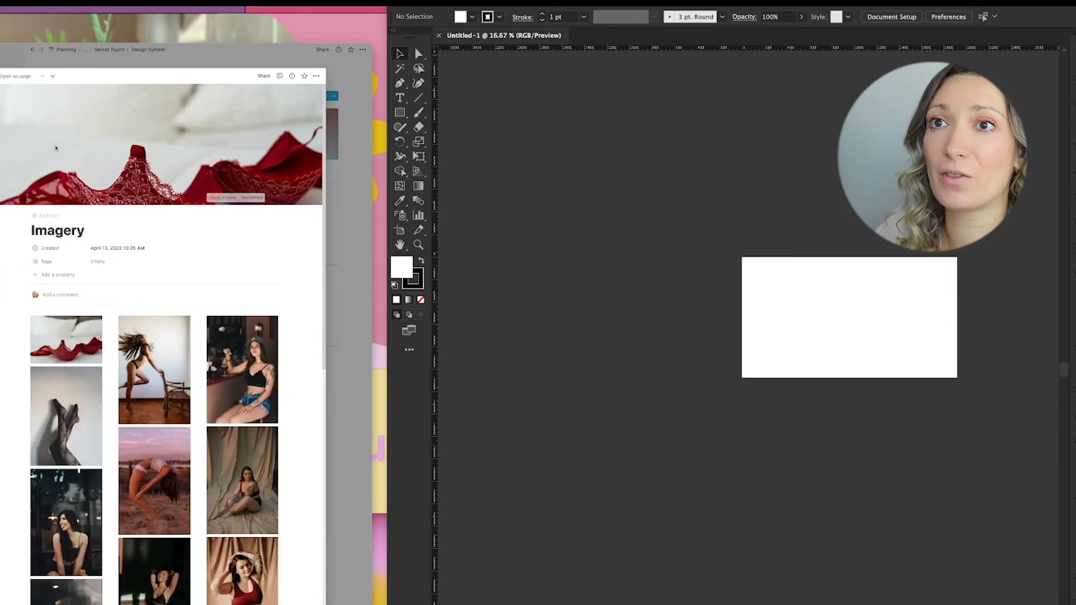
click(52, 76)
scroll(226, 422, down, 3)
scroll(226, 422, down, 2)
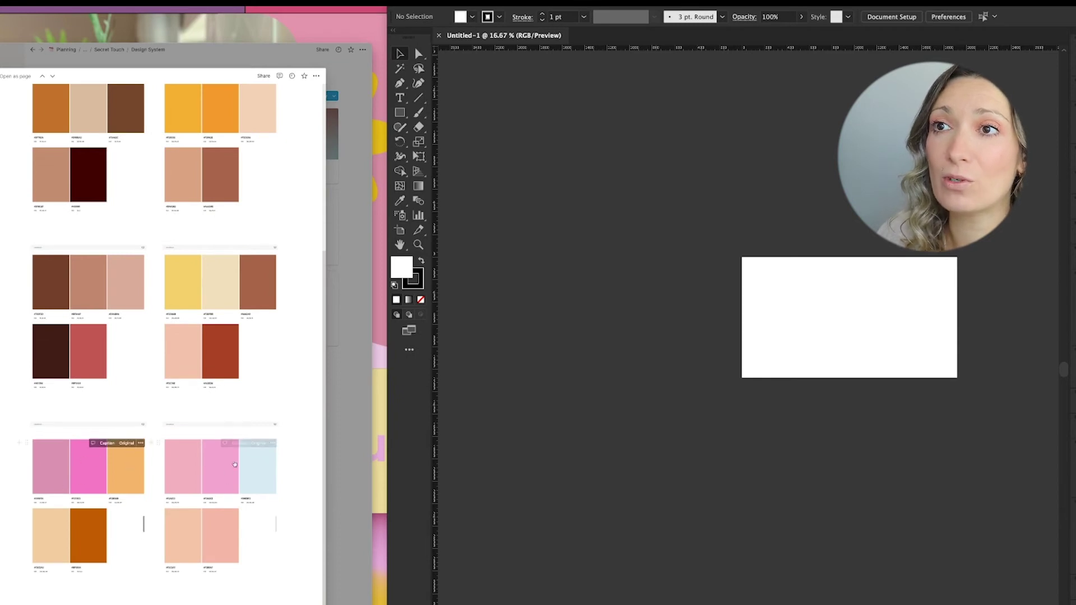
scroll(238, 467, up, 2)
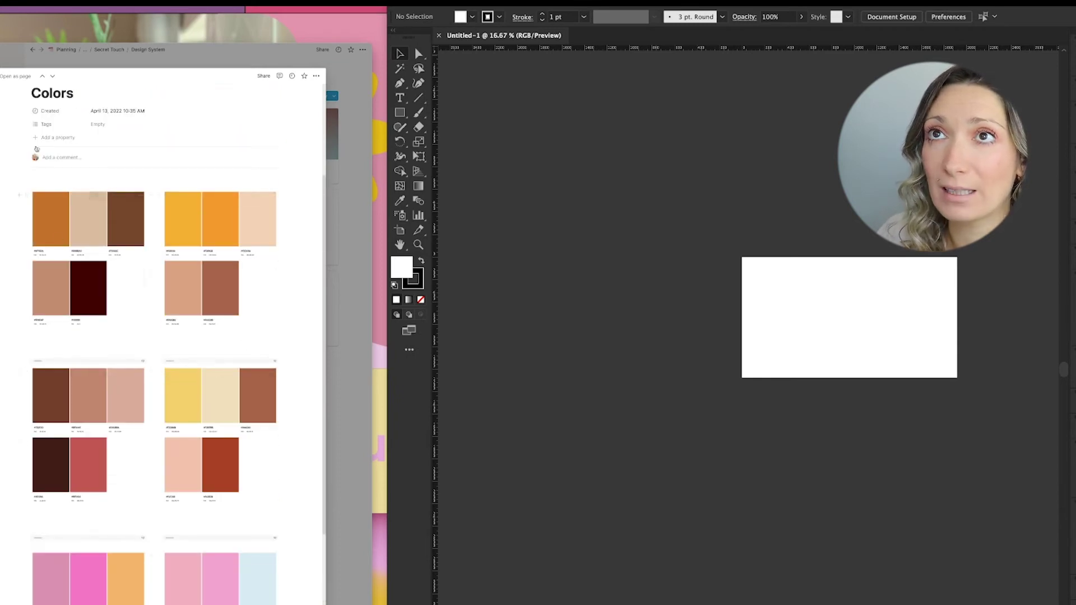
click(52, 75)
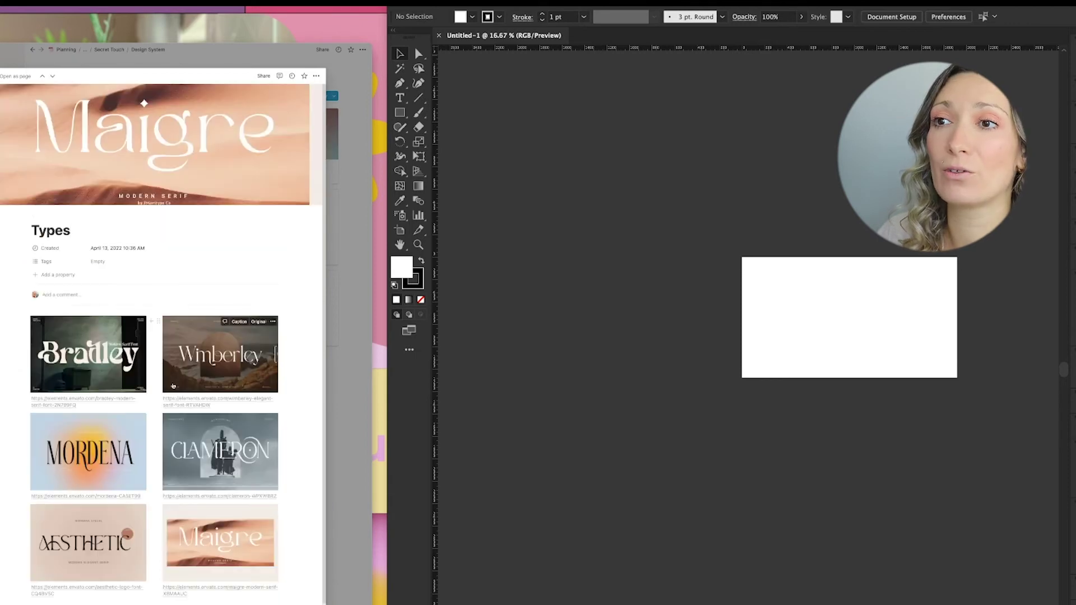
scroll(251, 452, down, 1)
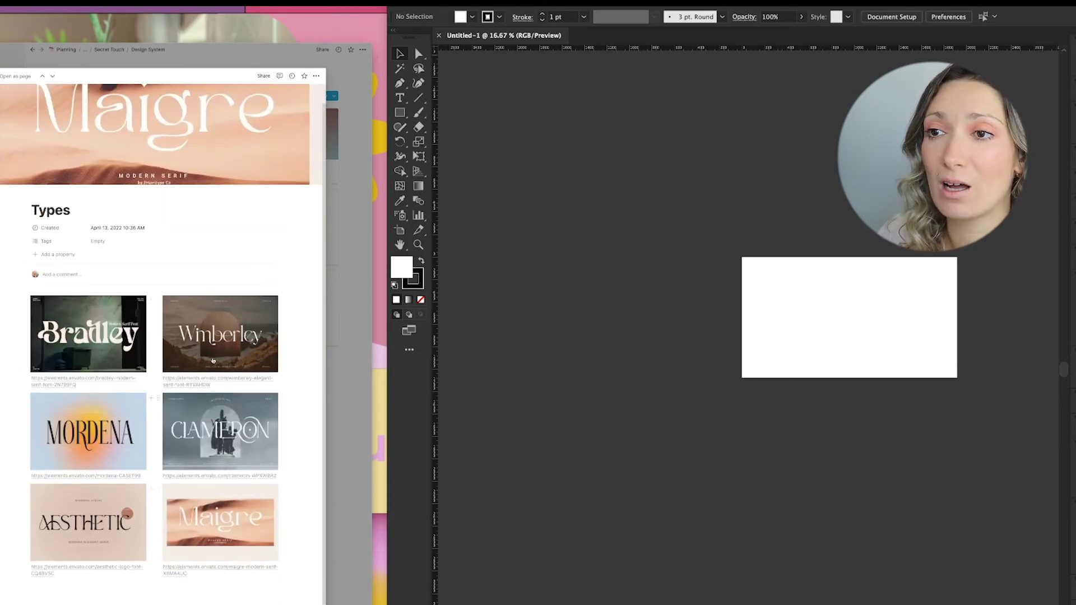
click(52, 76)
scroll(176, 496, down, 1)
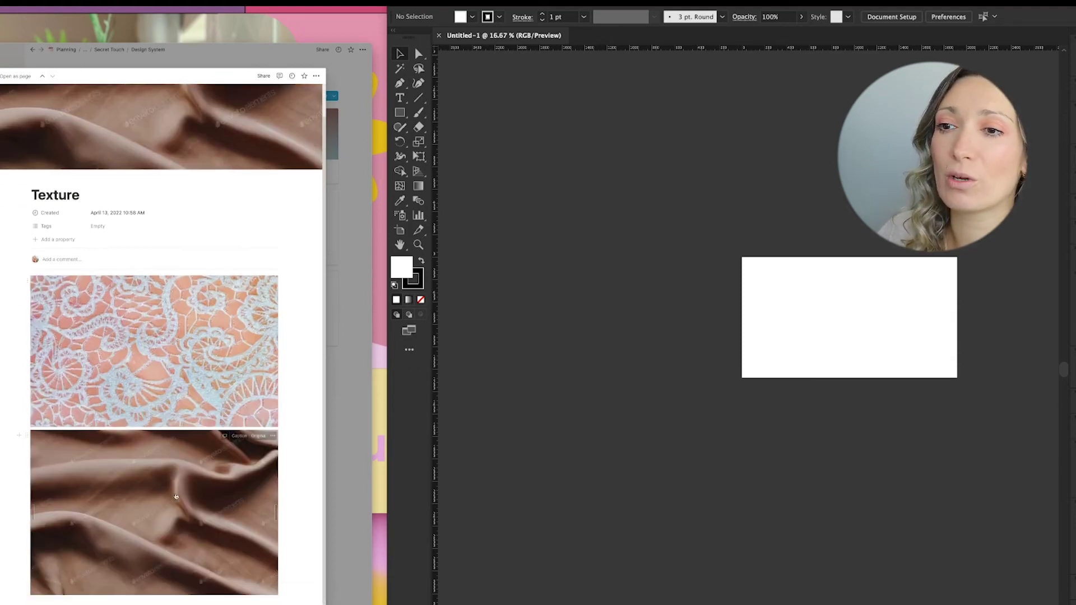
key(Escape)
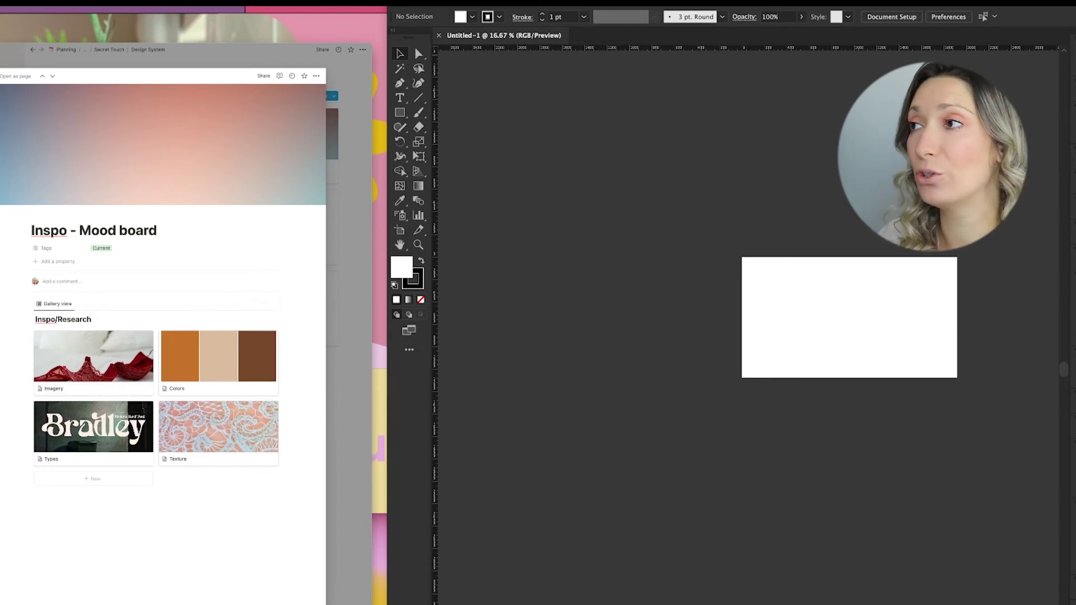
drag(901, 406, 770, 498)
scroll(668, 422, up, 2)
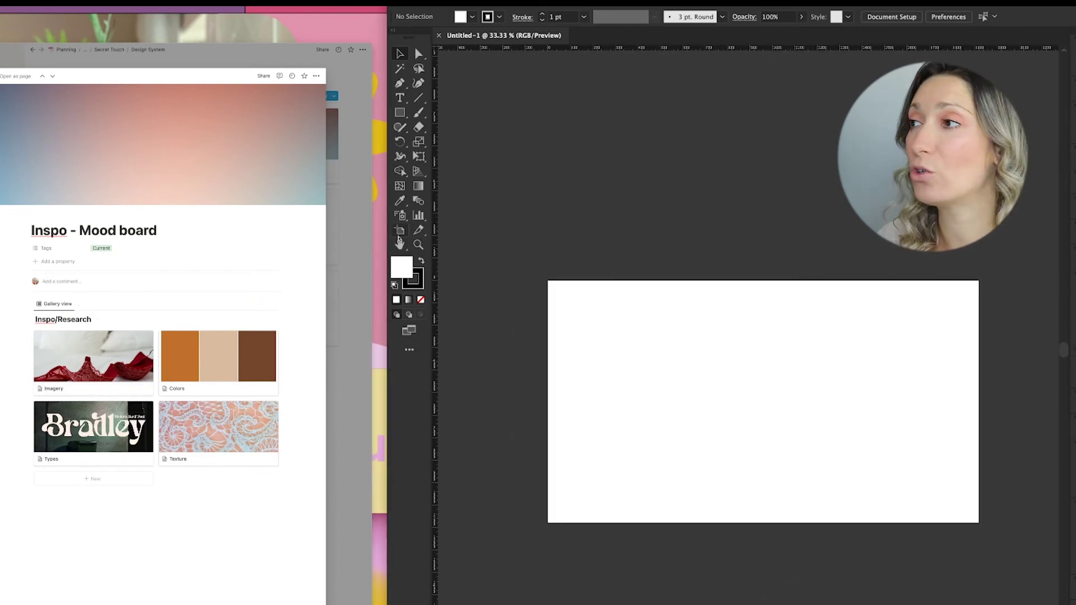
drag(773, 425, 737, 375)
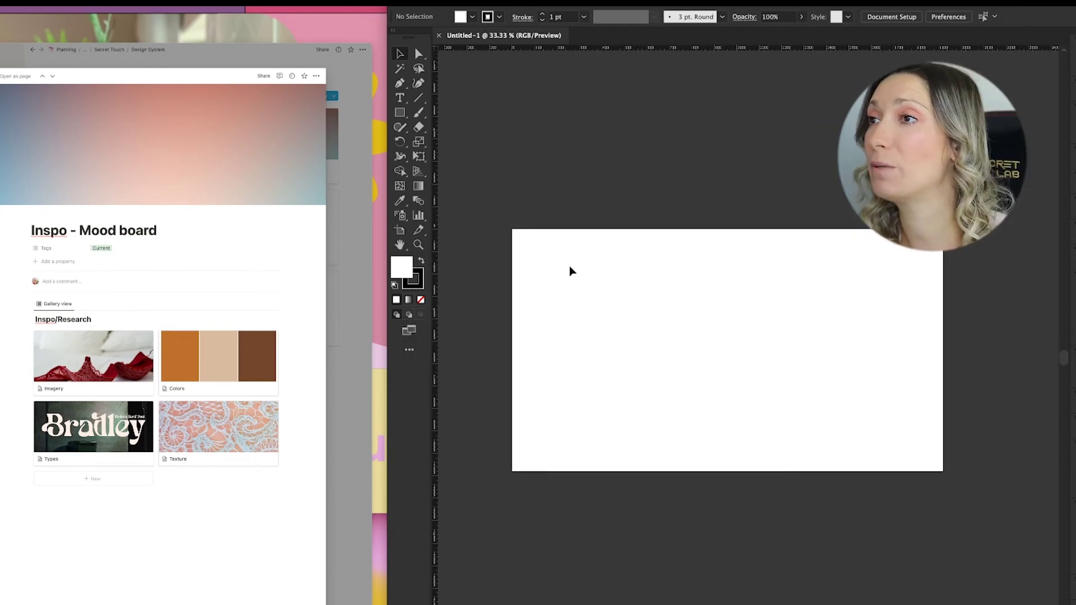
drag(542, 245, 756, 465)
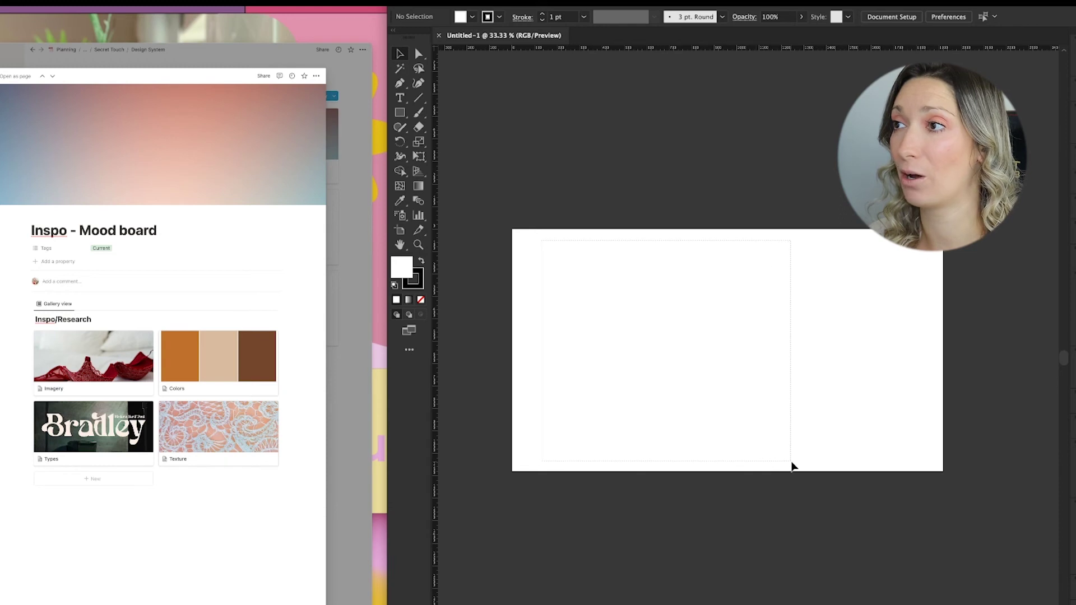
drag(734, 464, 743, 466)
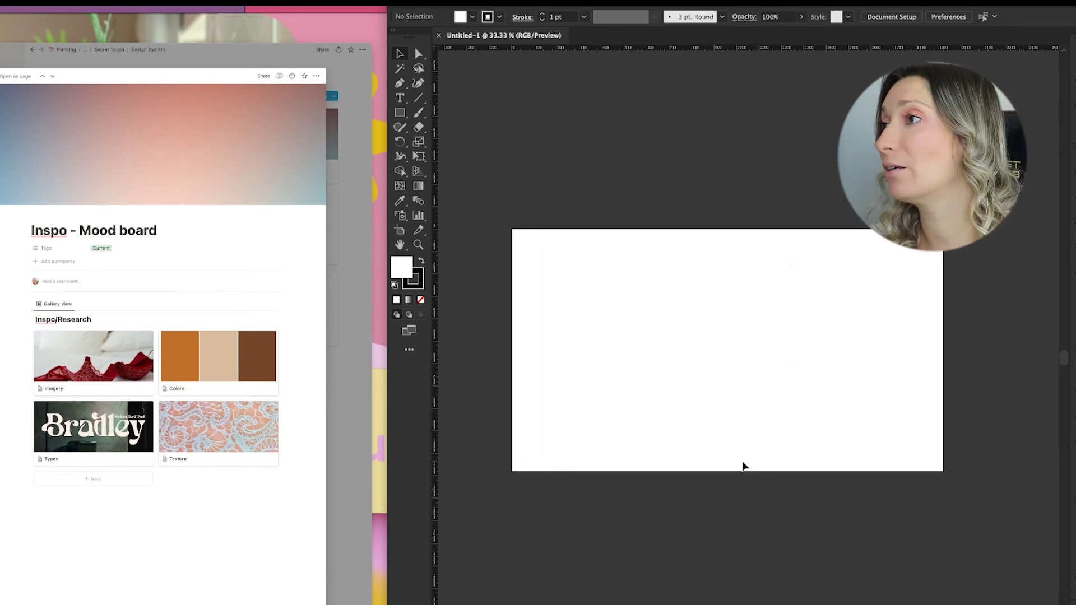
drag(809, 242, 933, 467)
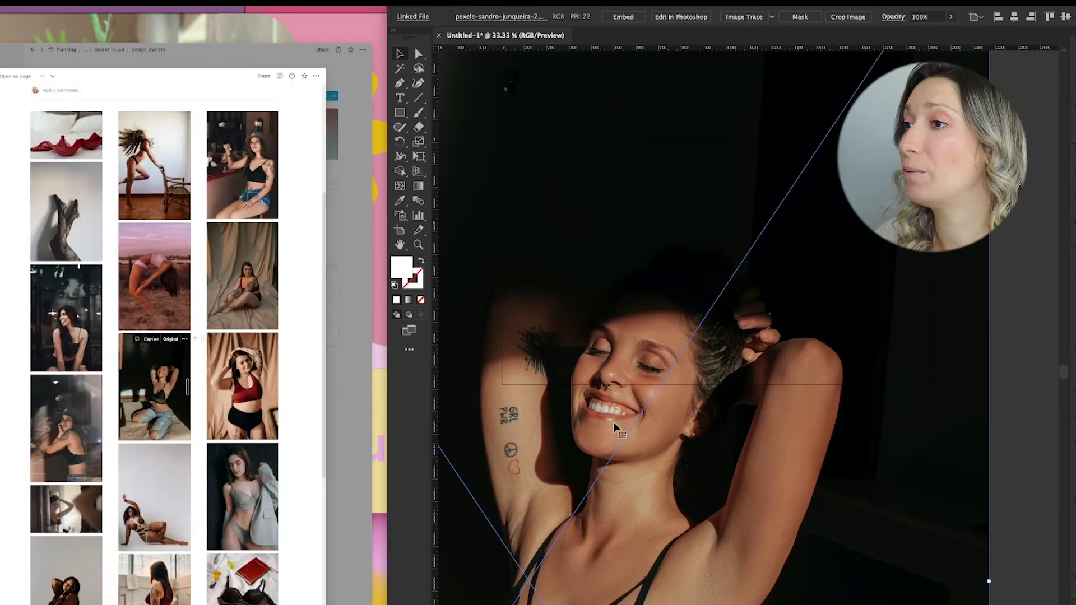
Step: Shrink the placed Imagery photo to a small thumbnail below the artboard and zoom in
scroll(694, 405, down, 4)
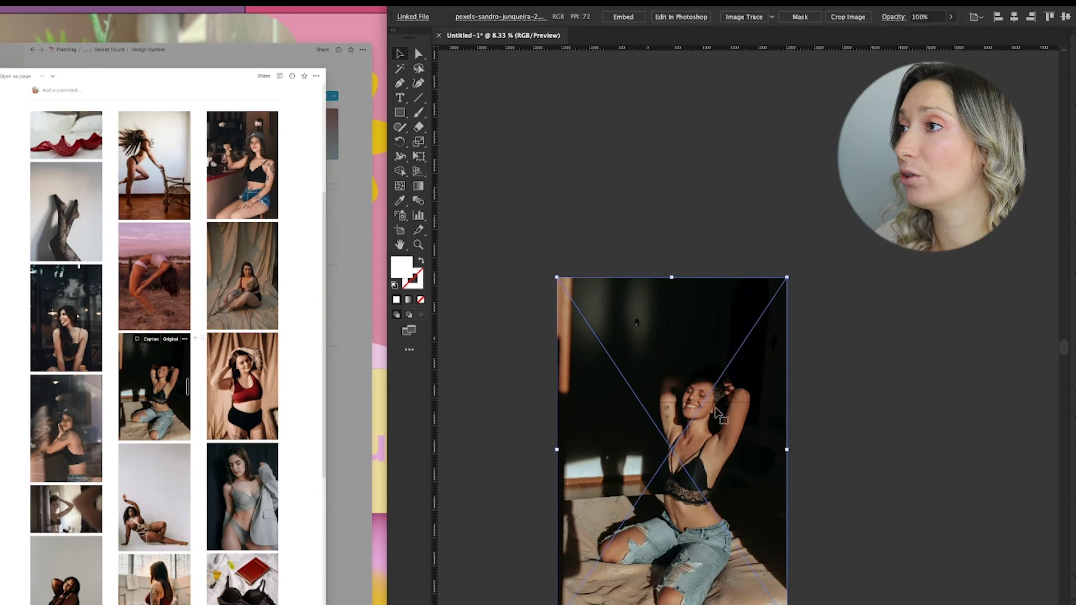
drag(792, 278, 696, 421)
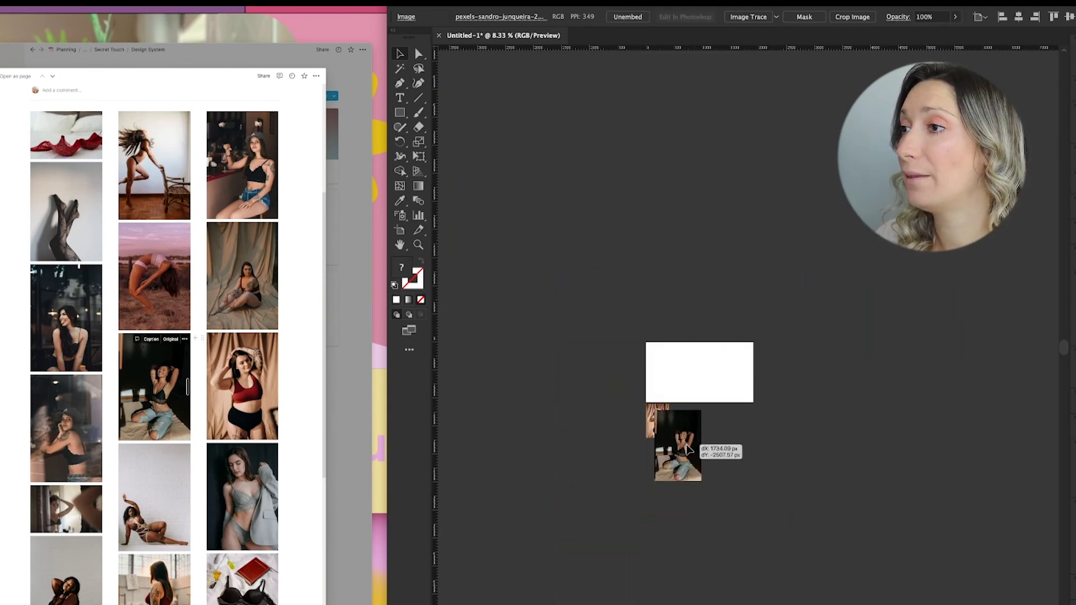
key(super+equal)
key(super+equal)
key(super+equal)
key(super+equal)
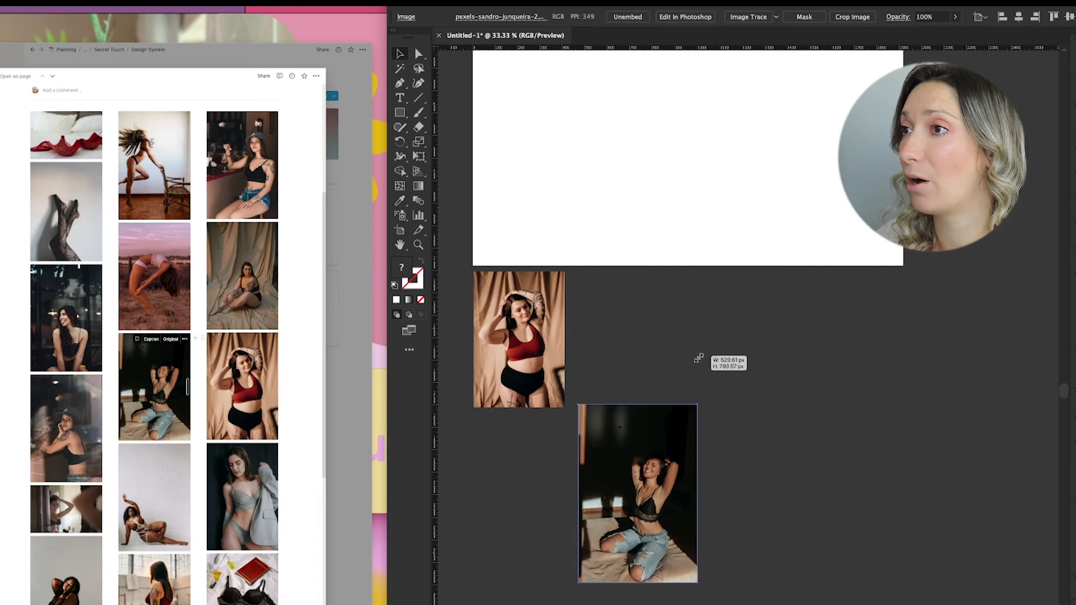